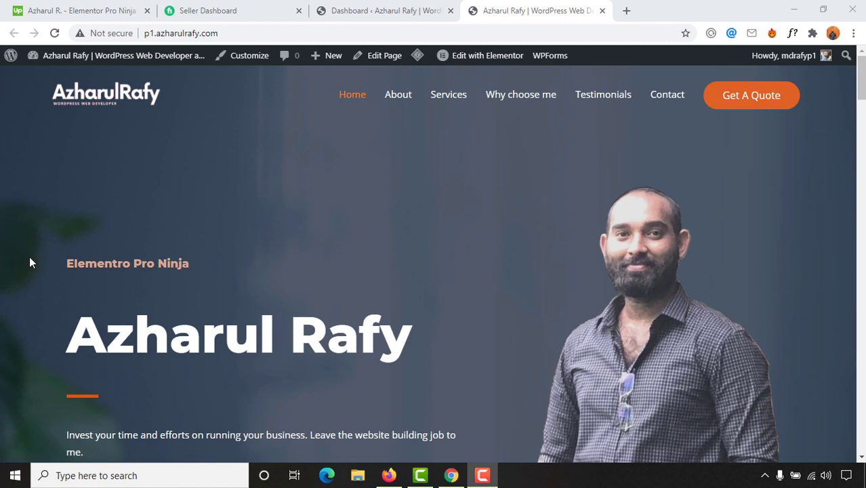
Examine the live homepage from the hero section through the numbered services and their placeholder descriptions
{"action": "scroll", "coordinate": [3, 247], "scroll_direction": "down", "scroll_amount": 1}
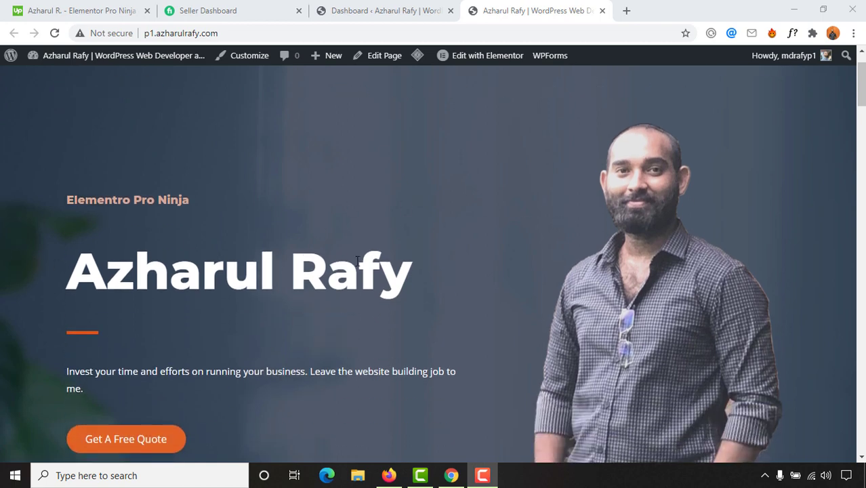
{"action": "scroll", "coordinate": [527, 265], "scroll_direction": "down", "scroll_amount": 6}
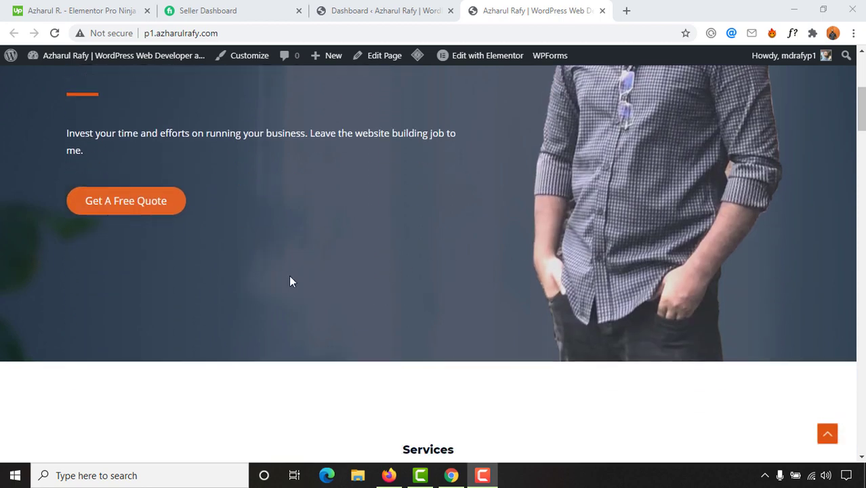
{"action": "scroll", "coordinate": [496, 305], "scroll_direction": "down", "scroll_amount": 1}
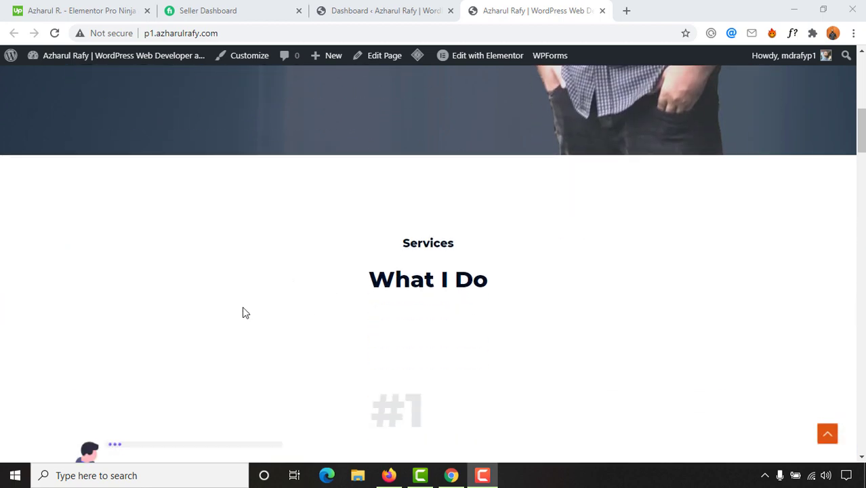
{"action": "scroll", "coordinate": [243, 311], "scroll_direction": "down", "scroll_amount": 3}
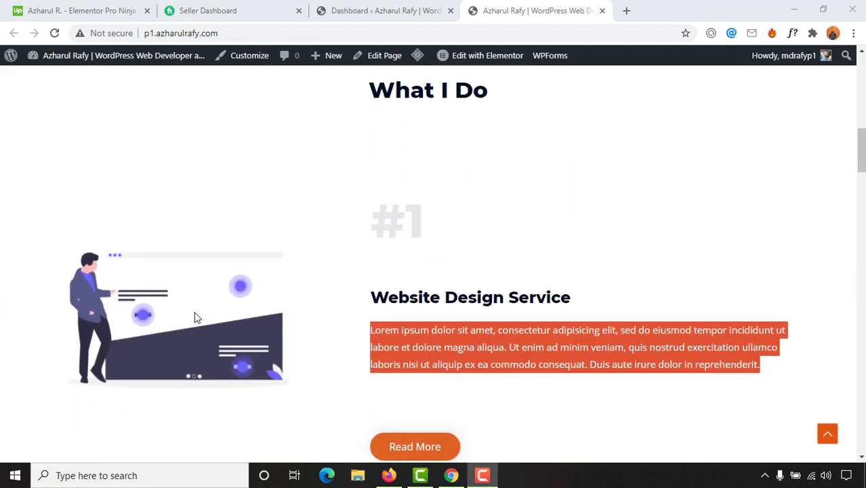
{"action": "left_click", "coordinate": [383, 285]}
{"action": "scroll", "coordinate": [382, 288], "scroll_direction": "down", "scroll_amount": 2}
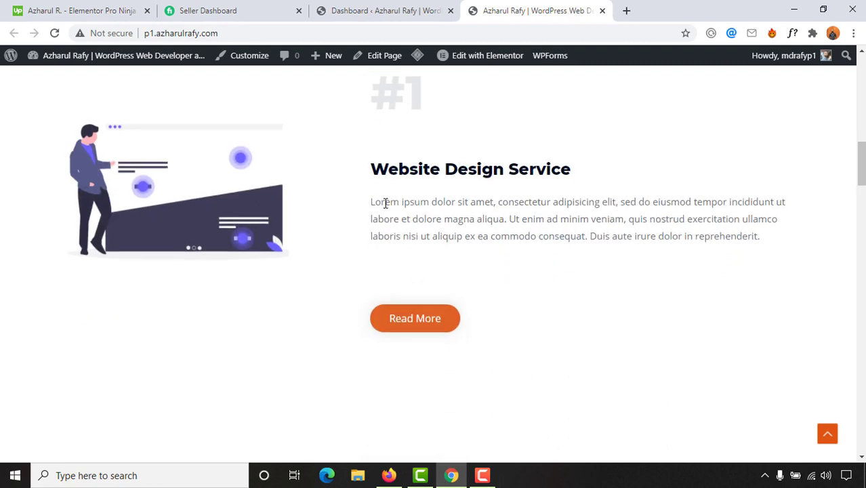
{"action": "left_click_drag", "start_coordinate": [385, 203], "coordinate": [771, 241]}
{"action": "left_click", "coordinate": [405, 278]}
{"action": "scroll", "coordinate": [405, 278], "scroll_direction": "down", "scroll_amount": 4}
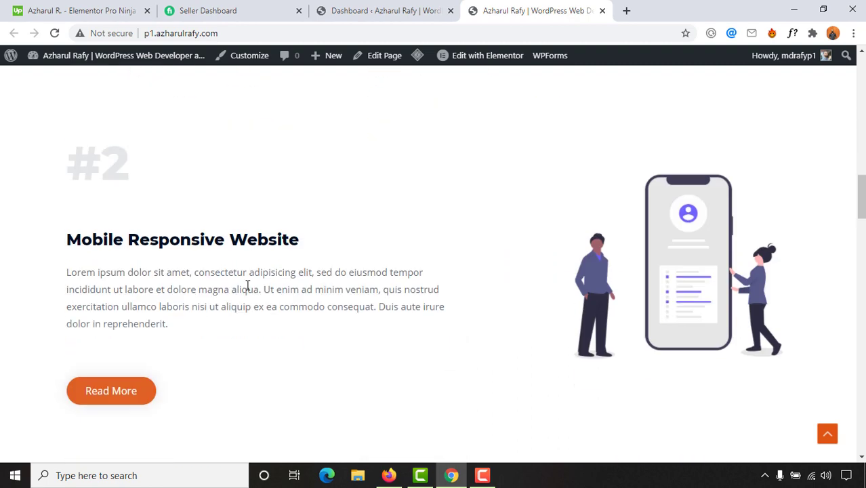
{"action": "left_click_drag", "start_coordinate": [99, 273], "coordinate": [174, 337]}
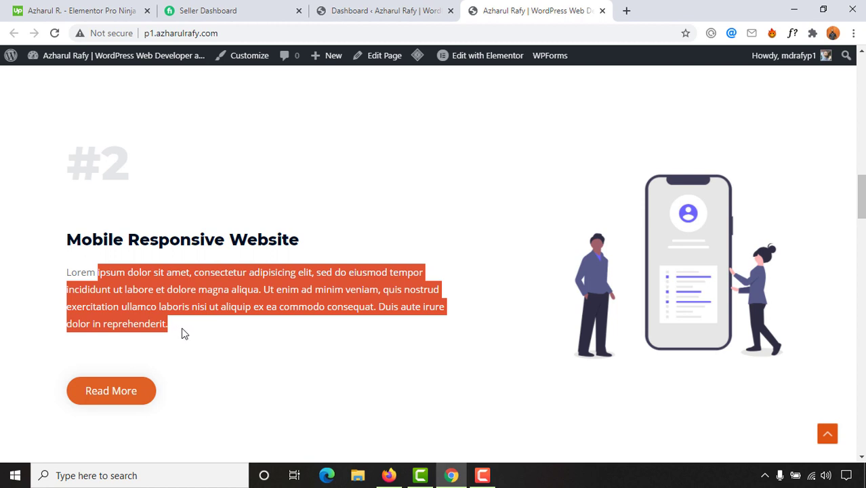
{"action": "scroll", "coordinate": [170, 325], "scroll_direction": "down", "scroll_amount": 1}
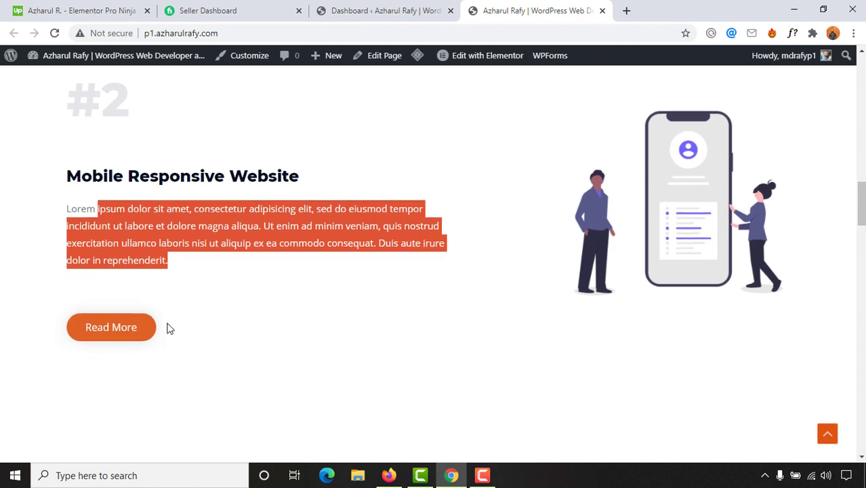
{"action": "scroll", "coordinate": [203, 328], "scroll_direction": "down", "scroll_amount": 2}
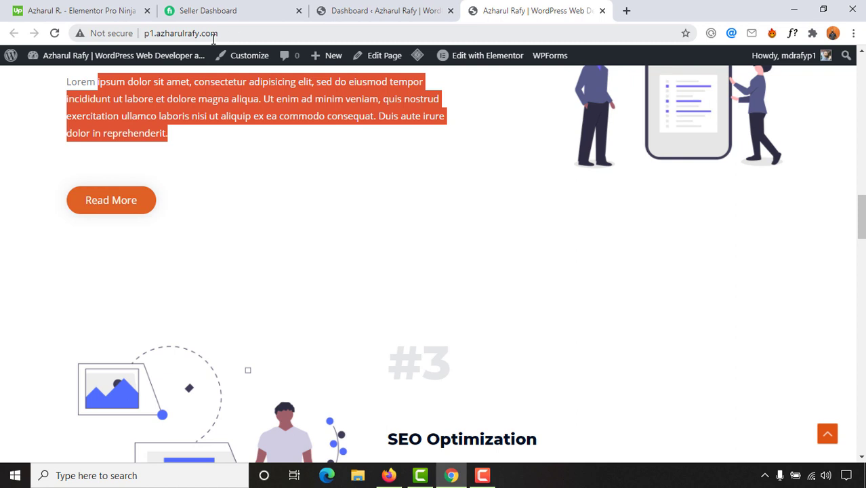
{"action": "scroll", "coordinate": [277, 302], "scroll_direction": "down", "scroll_amount": 3}
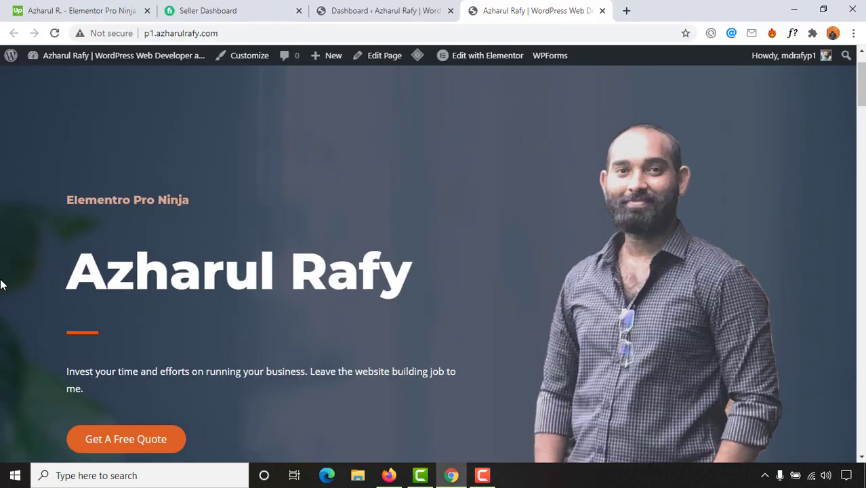
Go to the WordPress dashboard and search the plugins available for installation for "elementor"
{"action": "left_click", "coordinate": [360, 10]}
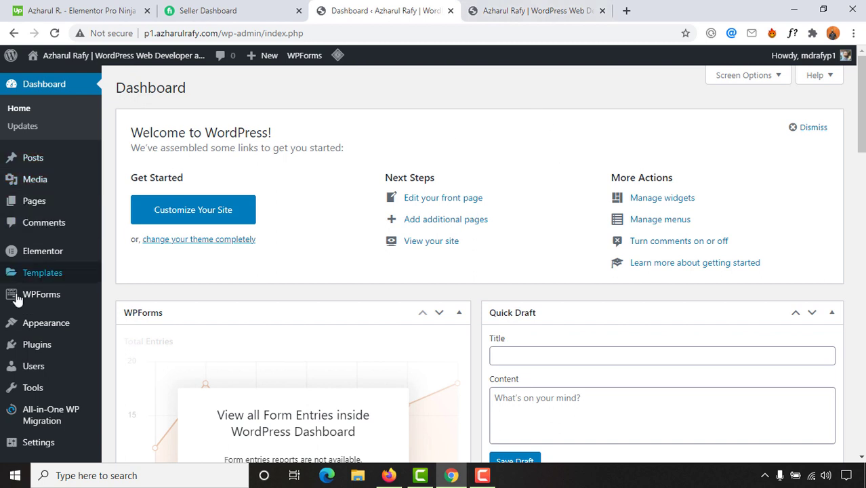
{"action": "mouse_move", "coordinate": [41, 344]}
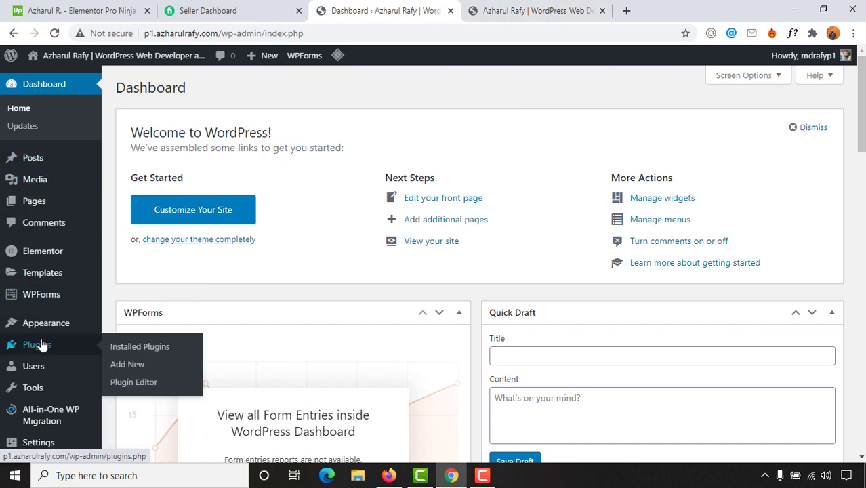
{"action": "left_click", "coordinate": [132, 368]}
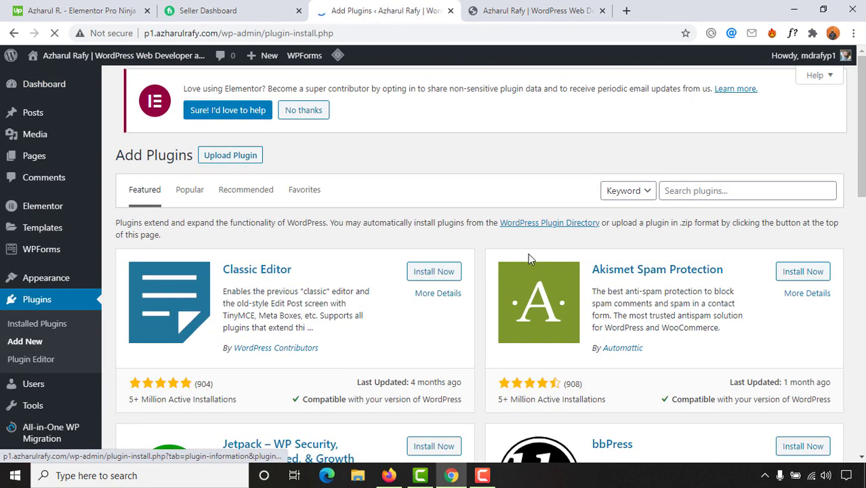
{"action": "left_click", "coordinate": [697, 195]}
{"action": "type", "text": "elem"}
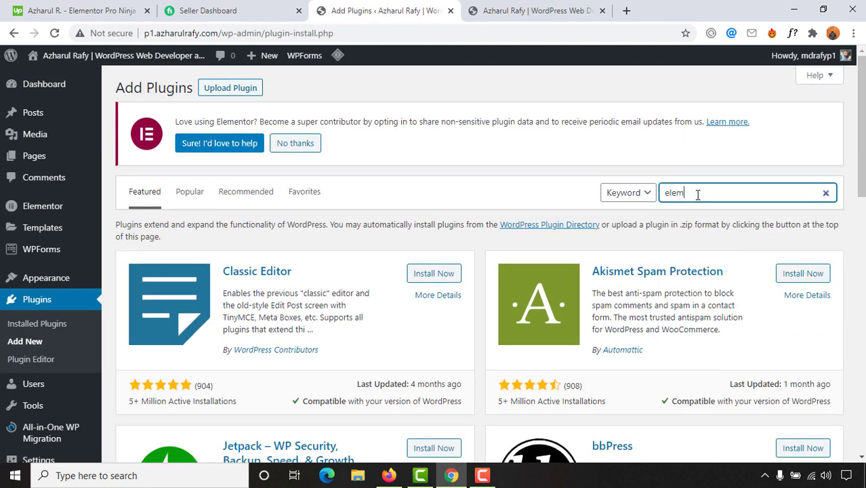
{"action": "type", "text": "ento"}
{"action": "type", "text": "o"}
{"action": "type", "text": "r"}
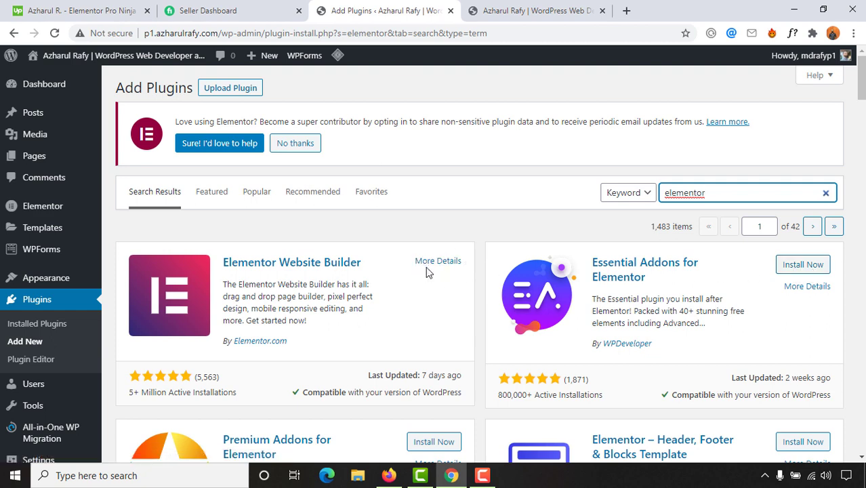
Open the Maintenance Mode settings among the Elementor plugin's tools
{"action": "mouse_move", "coordinate": [20, 212]}
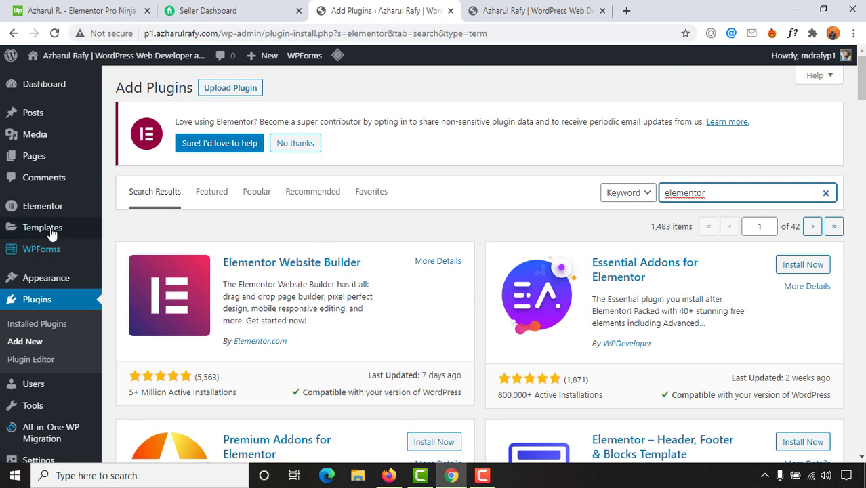
{"action": "mouse_move", "coordinate": [56, 215]}
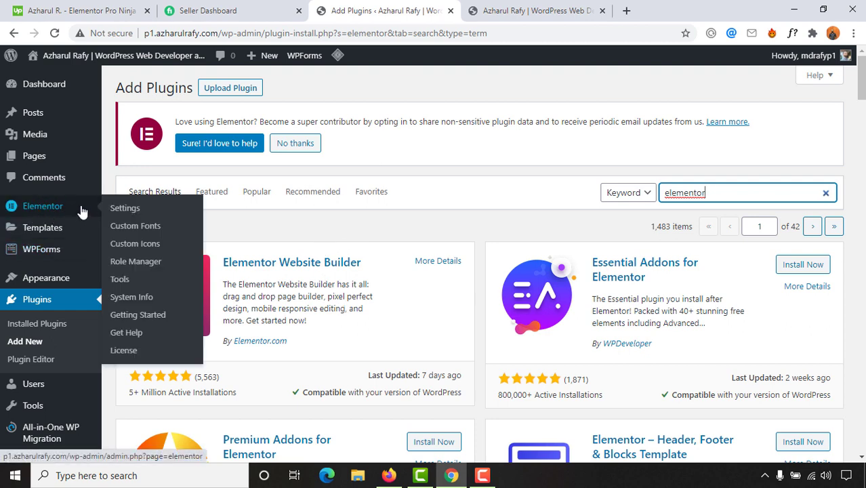
{"action": "left_click", "coordinate": [120, 282]}
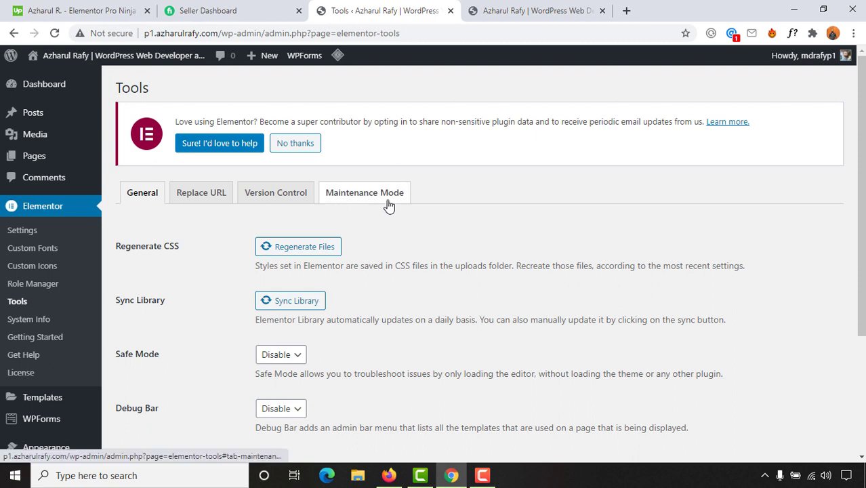
{"action": "left_click", "coordinate": [372, 203]}
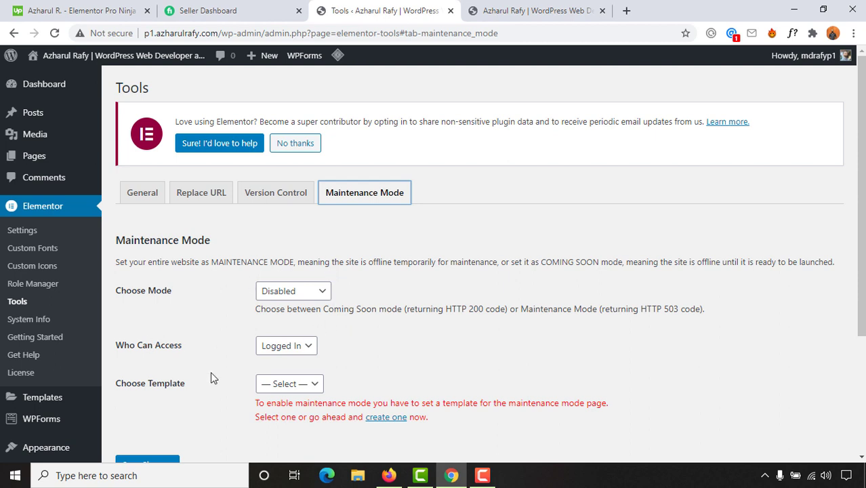
{"action": "scroll", "coordinate": [196, 339], "scroll_direction": "down", "scroll_amount": 1}
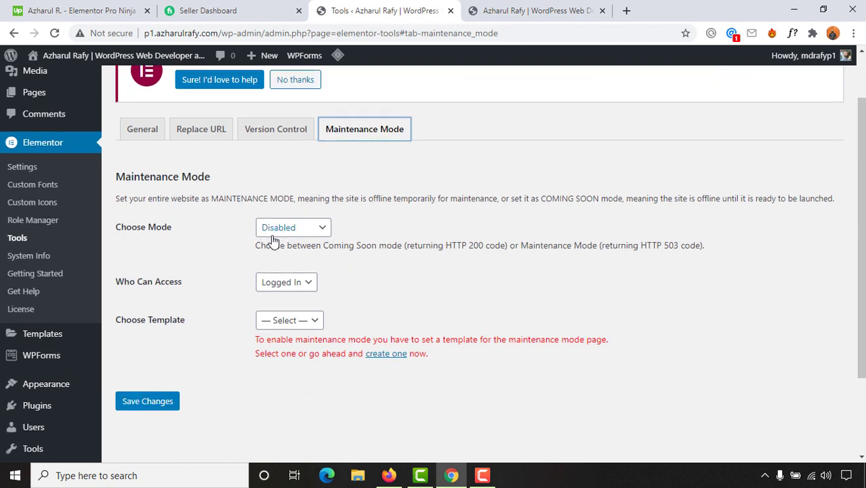
{"action": "scroll", "coordinate": [268, 240], "scroll_direction": "up", "scroll_amount": 1}
Check which modes can be chosen for the site's maintenance setting without selecting one
{"action": "left_click", "coordinate": [315, 292]}
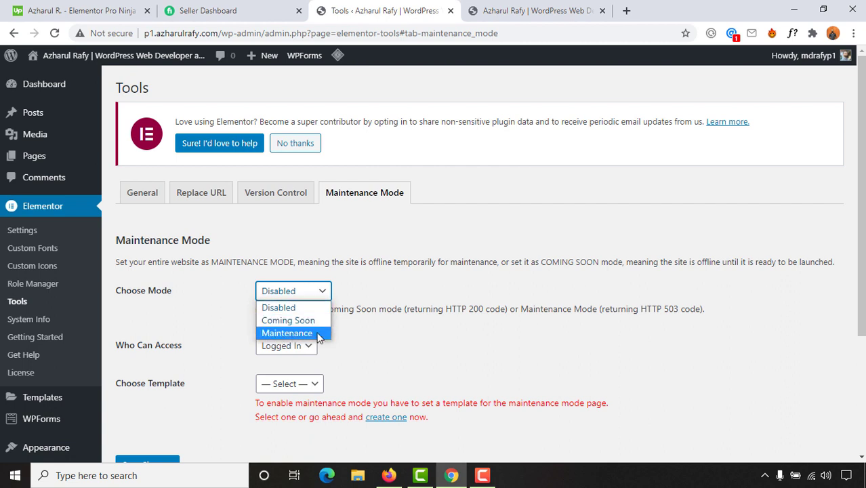
{"action": "left_click", "coordinate": [402, 303]}
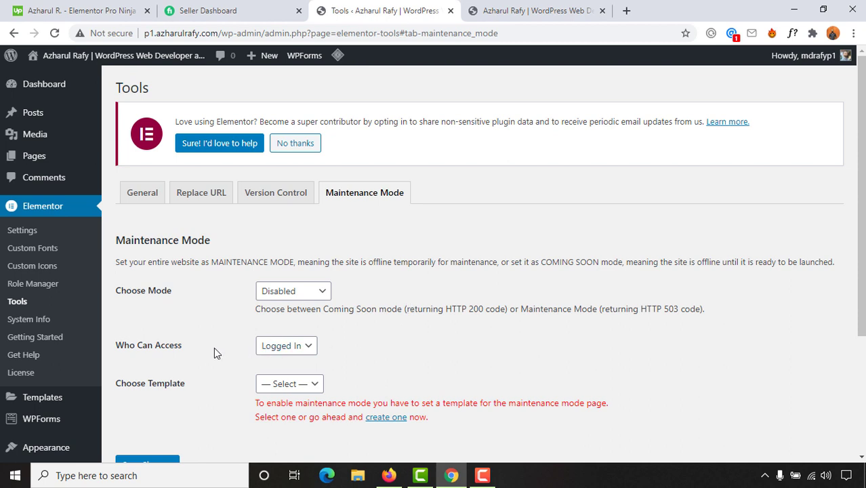
{"action": "scroll", "coordinate": [145, 348], "scroll_direction": "down", "scroll_amount": 1}
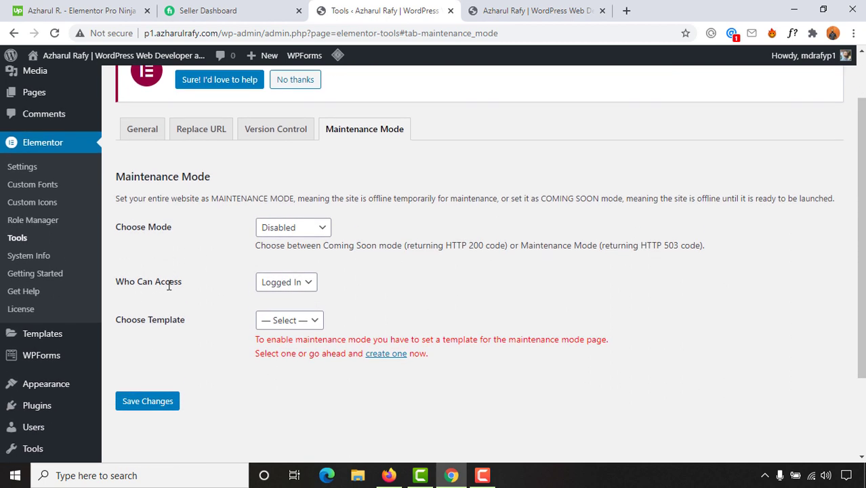
{"action": "left_click", "coordinate": [295, 234]}
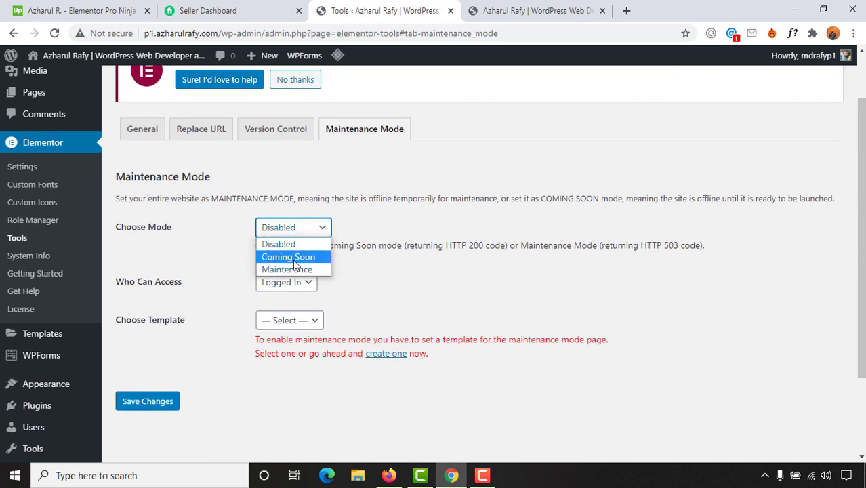
{"action": "left_click", "coordinate": [221, 260]}
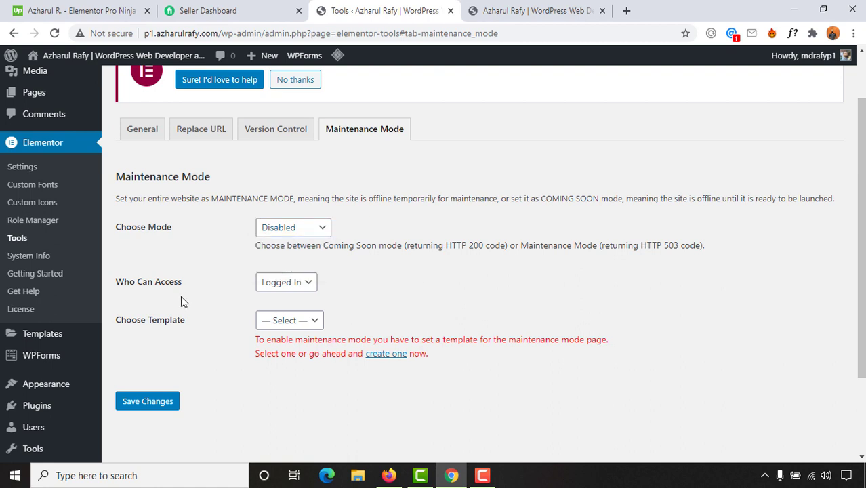
Switch maintenance access to Custom to view the selectable roles, and set it back to Logged In
{"action": "left_click", "coordinate": [294, 290]}
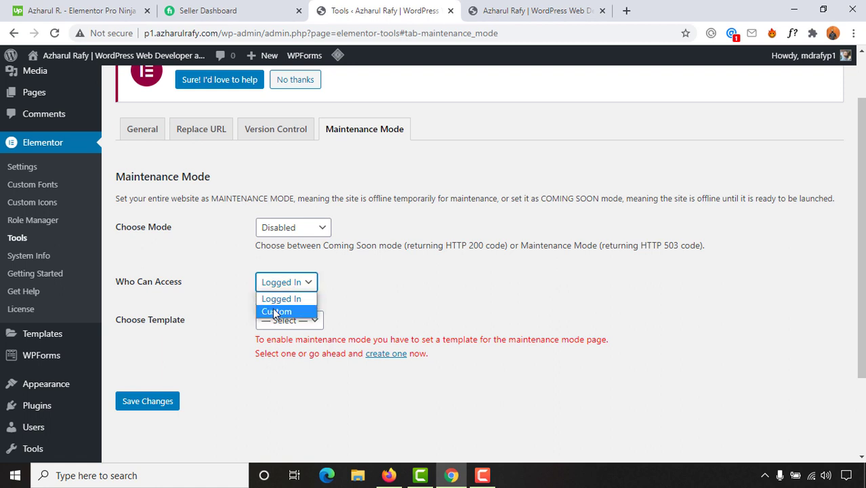
{"action": "left_click", "coordinate": [283, 312]}
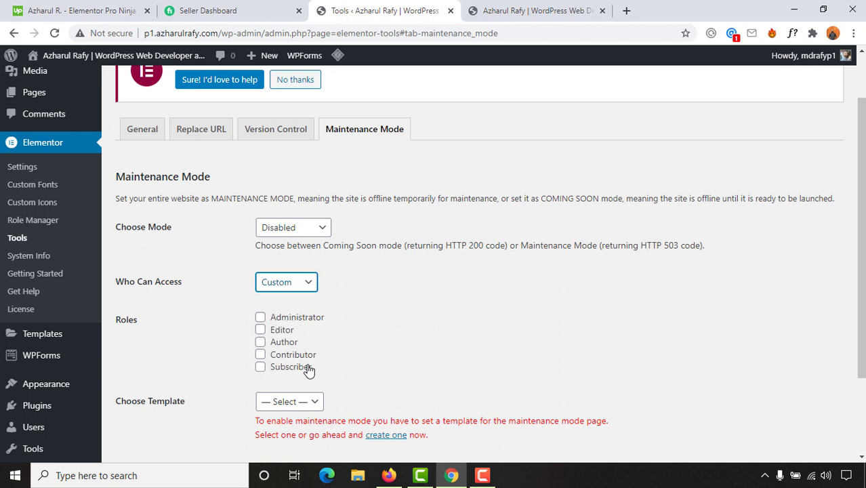
{"action": "left_click", "coordinate": [285, 288]}
{"action": "left_click", "coordinate": [284, 300]}
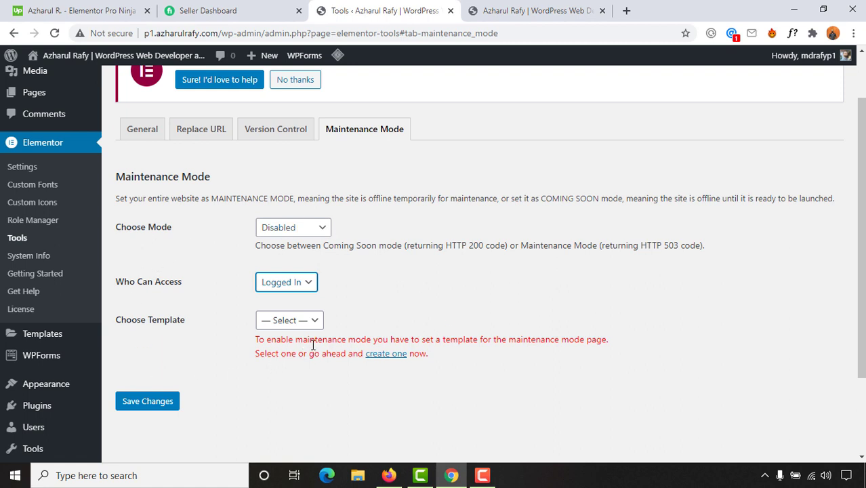
Check the maintenance template choices, and create and publish a new template titled "Coming Soon"
{"action": "left_click", "coordinate": [291, 321]}
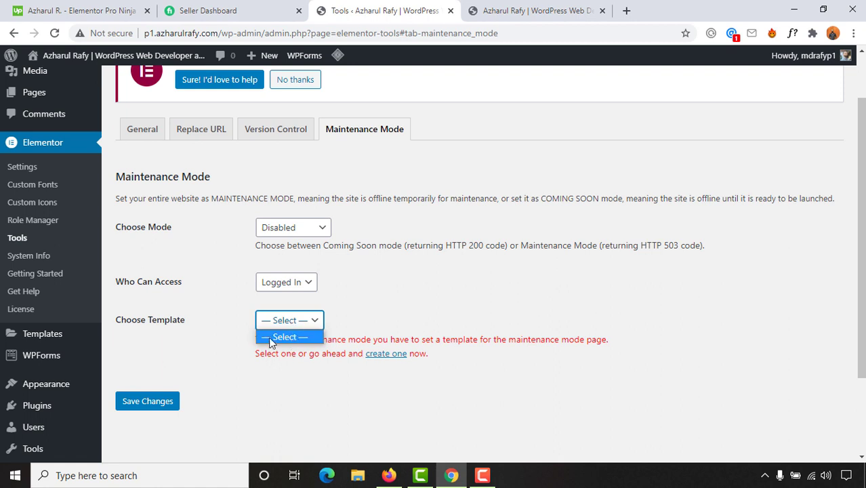
{"action": "left_click", "coordinate": [345, 325]}
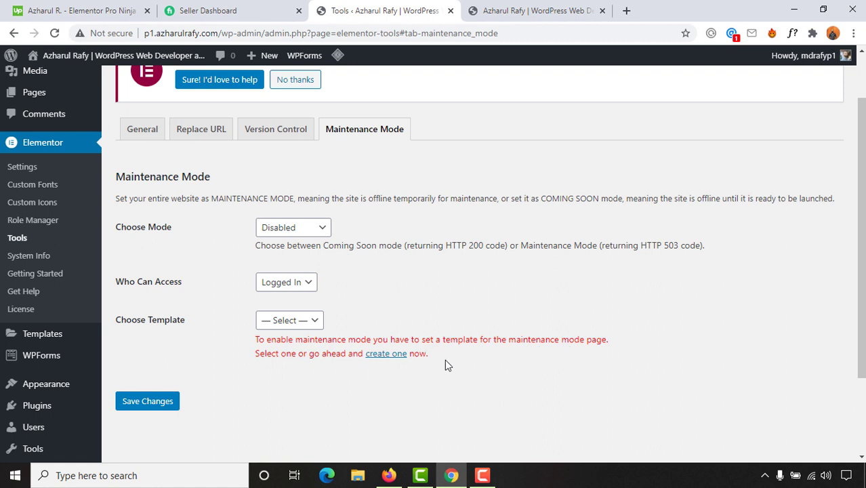
{"action": "left_click", "coordinate": [385, 359]}
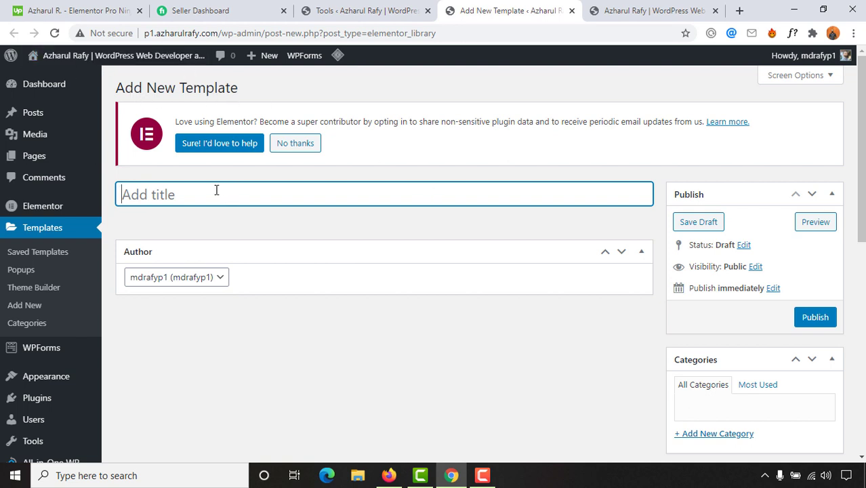
{"action": "type", "text": "Coming"}
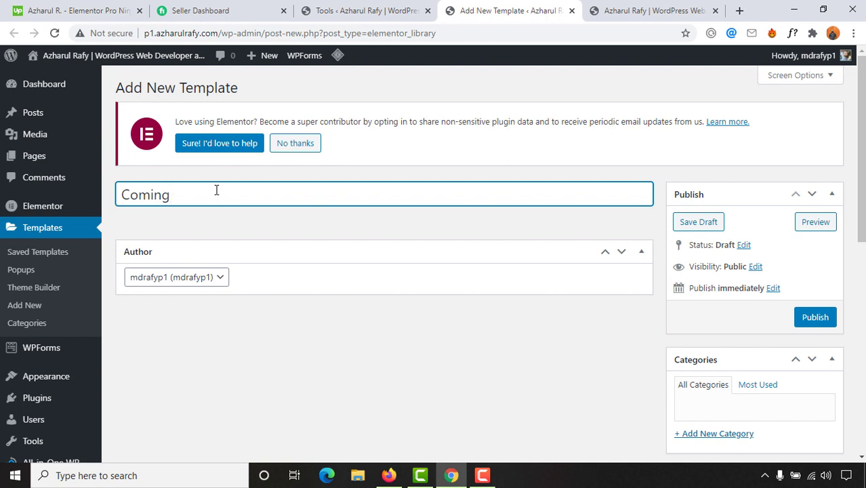
{"action": "type", "text": " Soon"}
{"action": "left_click", "coordinate": [817, 327]}
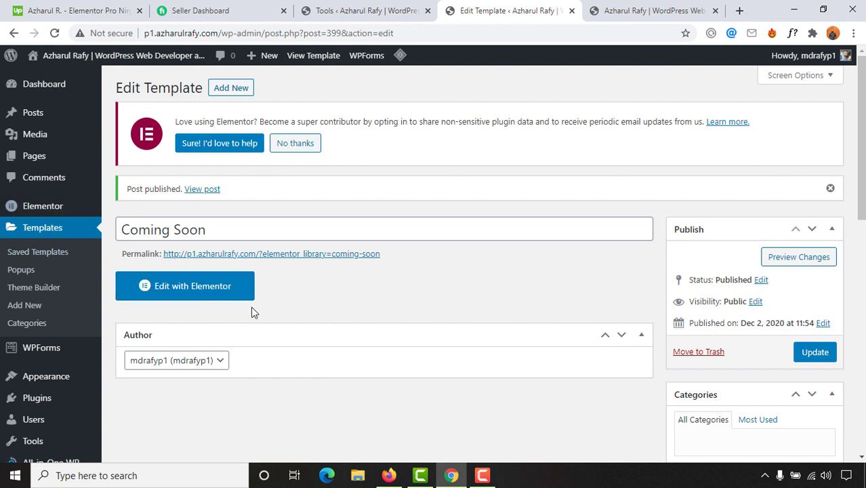
Edit the Coming Soon template with Elementor, set its page layout to Elementor Canvas, save it and reload the editor
{"action": "left_click", "coordinate": [180, 288]}
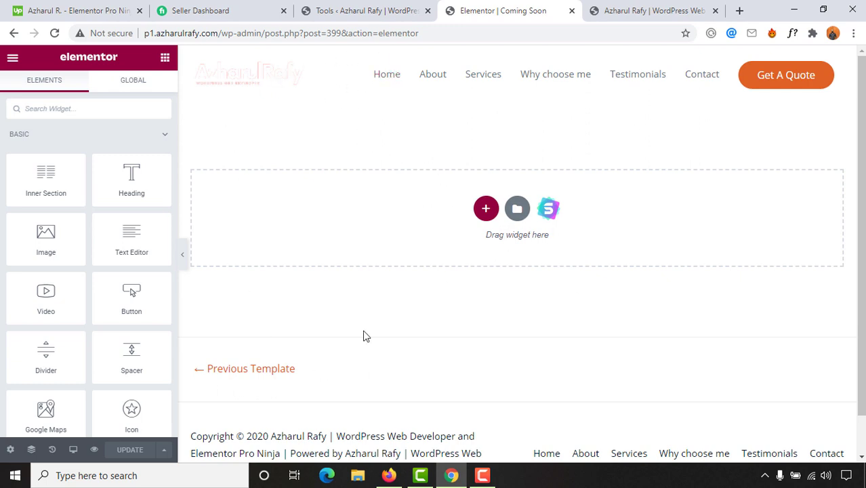
{"action": "left_click", "coordinate": [11, 452]}
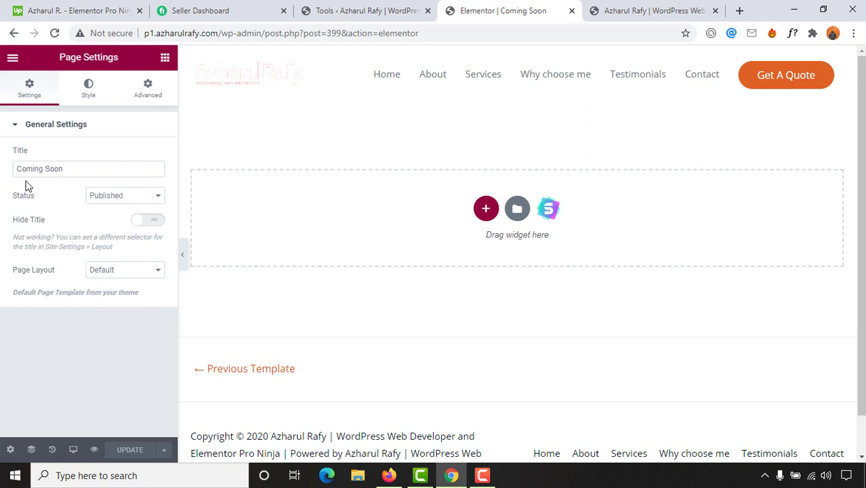
{"action": "left_click", "coordinate": [113, 273]}
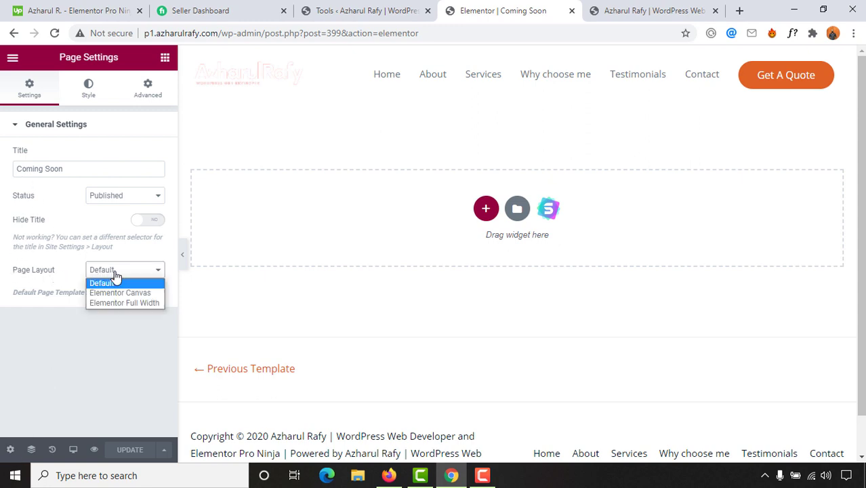
{"action": "left_click", "coordinate": [152, 295]}
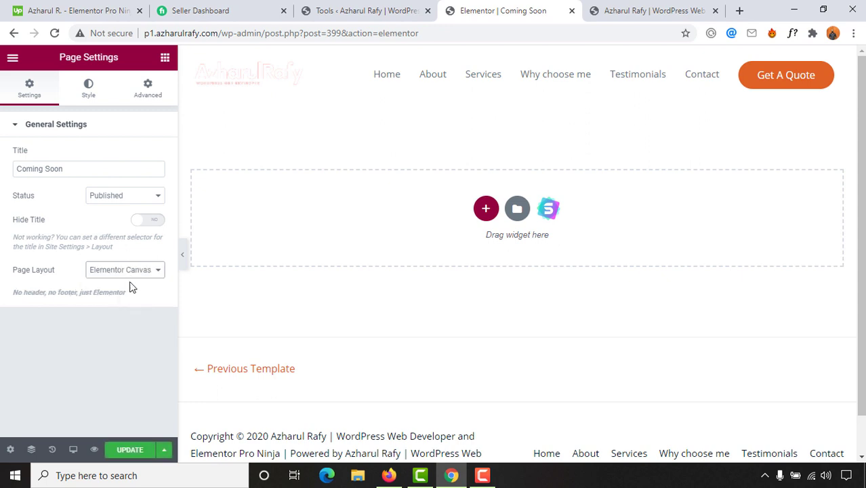
{"action": "left_click", "coordinate": [130, 452]}
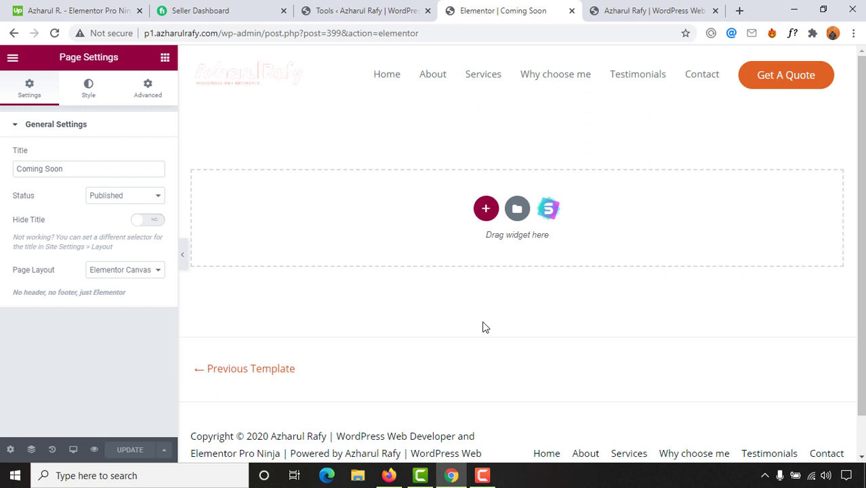
{"action": "left_click", "coordinate": [54, 33]}
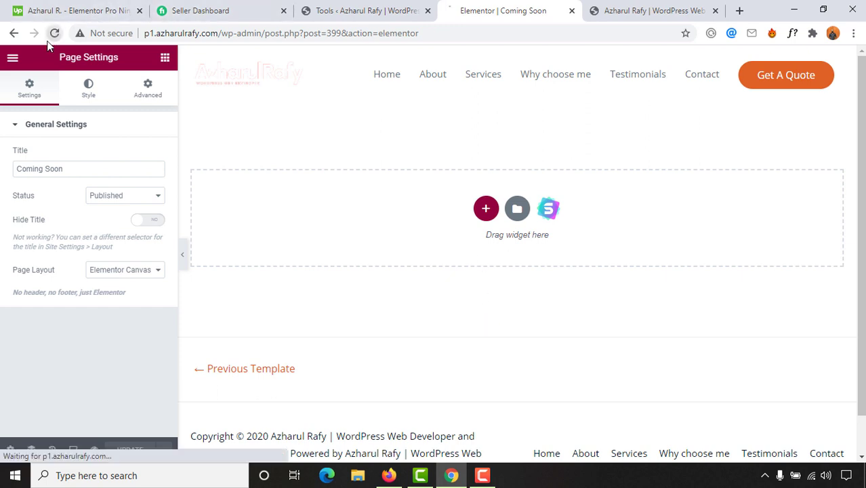
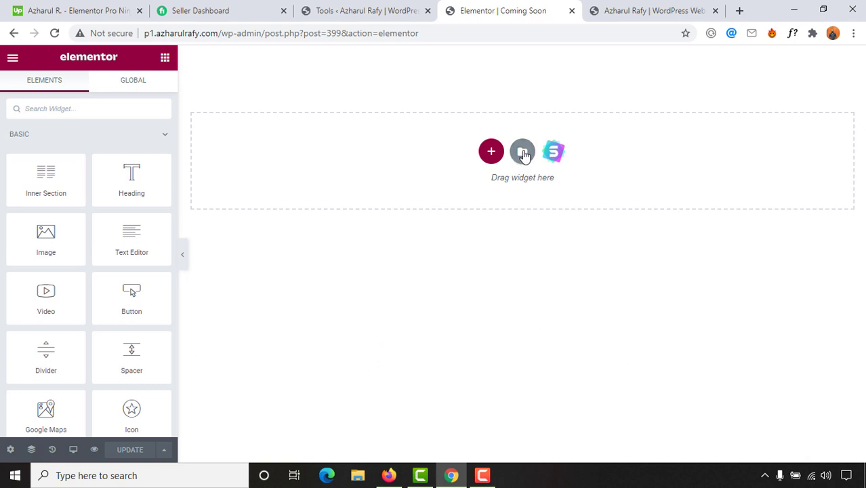
Search the library's page templates for "coming" and insert the Coming Soon 2 page
{"action": "left_click", "coordinate": [523, 152]}
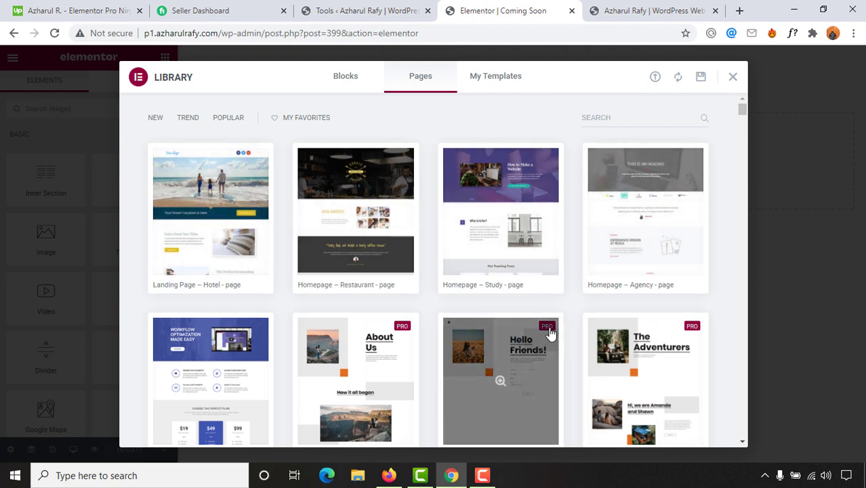
{"action": "scroll", "coordinate": [533, 360], "scroll_direction": "down", "scroll_amount": 1}
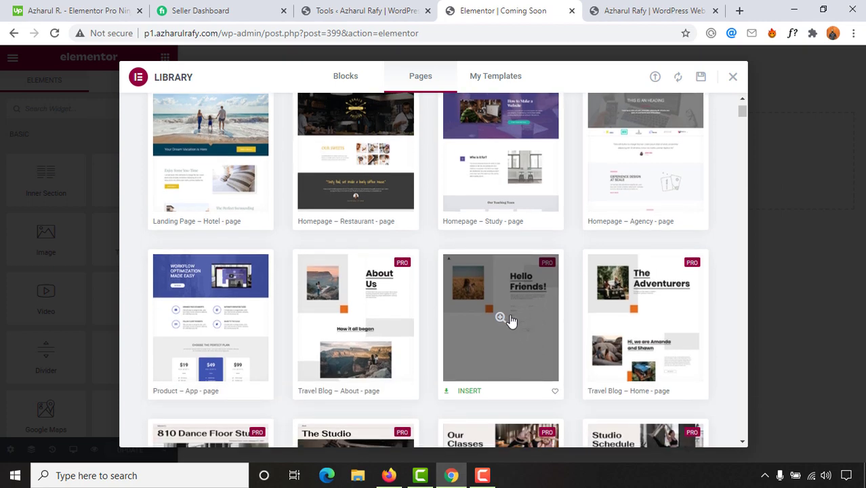
{"action": "scroll", "coordinate": [448, 353], "scroll_direction": "up", "scroll_amount": 1}
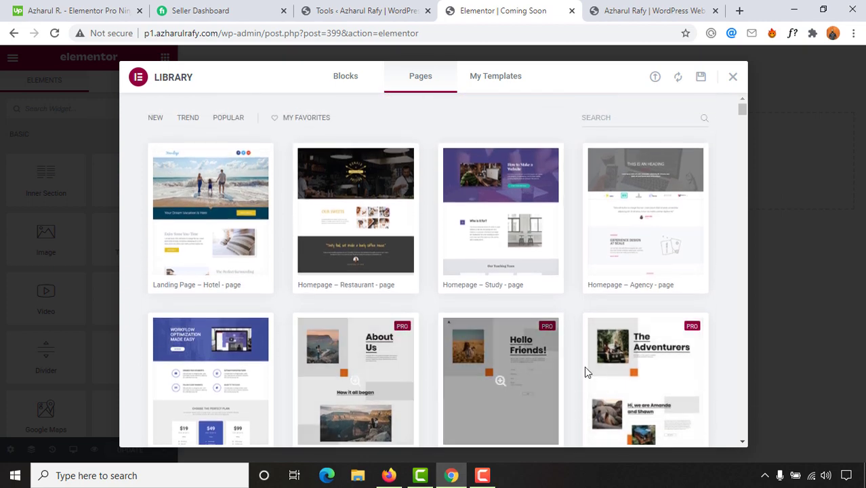
{"action": "scroll", "coordinate": [599, 366], "scroll_direction": "down", "scroll_amount": 3}
{"action": "scroll", "coordinate": [232, 303], "scroll_direction": "up", "scroll_amount": 3}
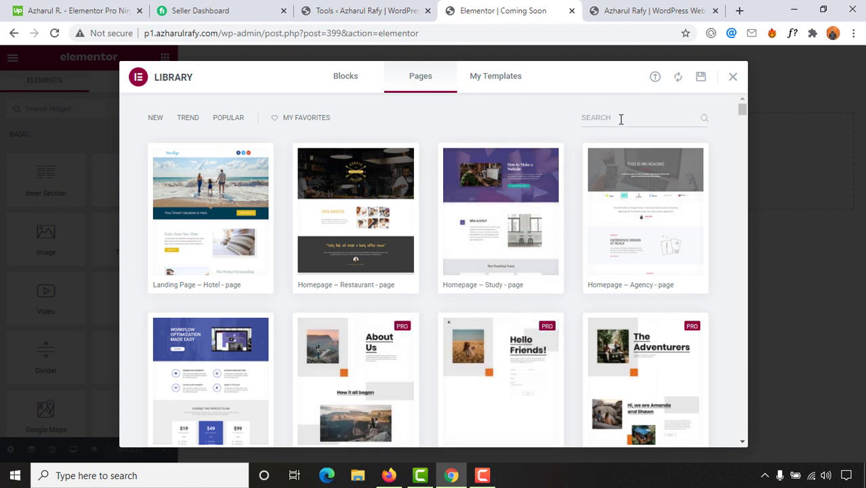
{"action": "left_click", "coordinate": [621, 118]}
{"action": "type", "text": "coming"}
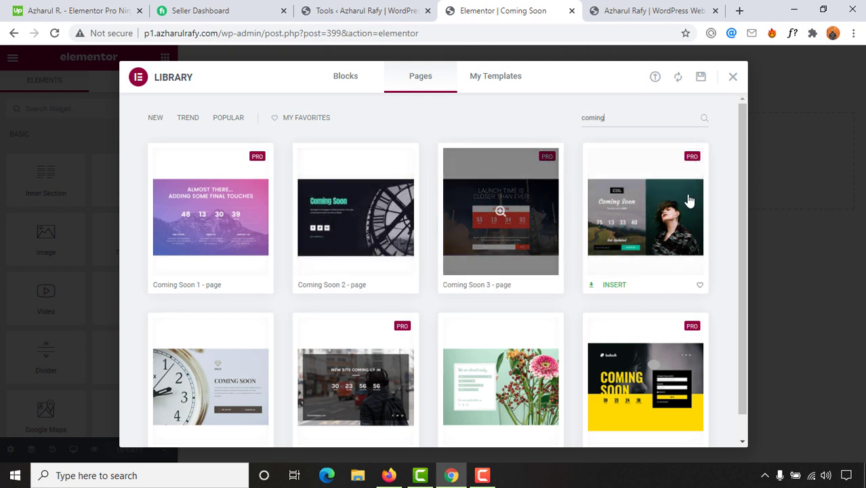
{"action": "scroll", "coordinate": [661, 224], "scroll_direction": "down", "scroll_amount": 1}
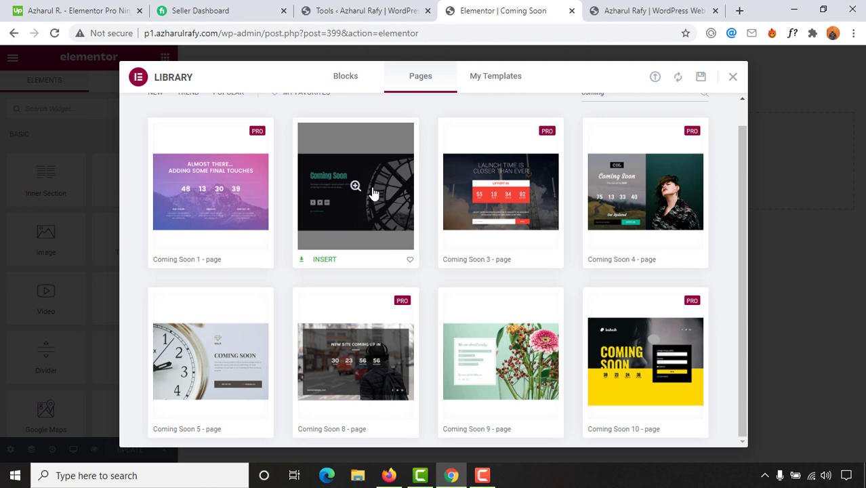
{"action": "left_click", "coordinate": [325, 261]}
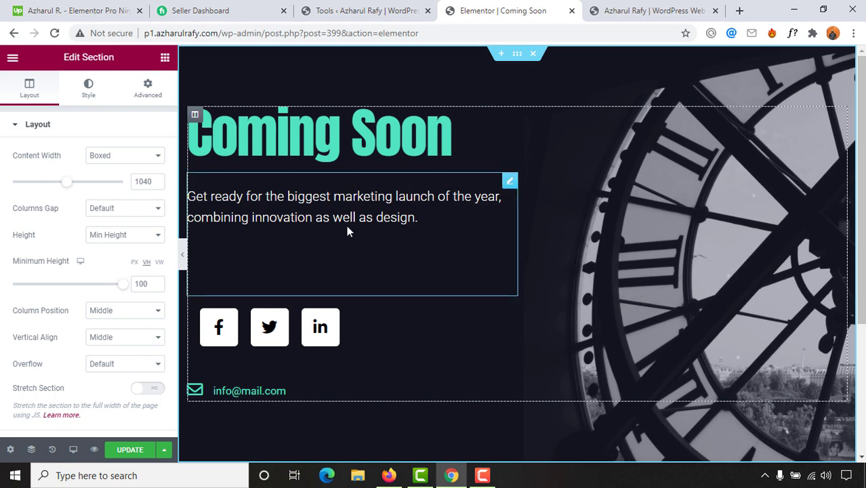
Replace the description text below the Coming Soon heading with a Countdown widget
{"action": "left_click", "coordinate": [474, 224]}
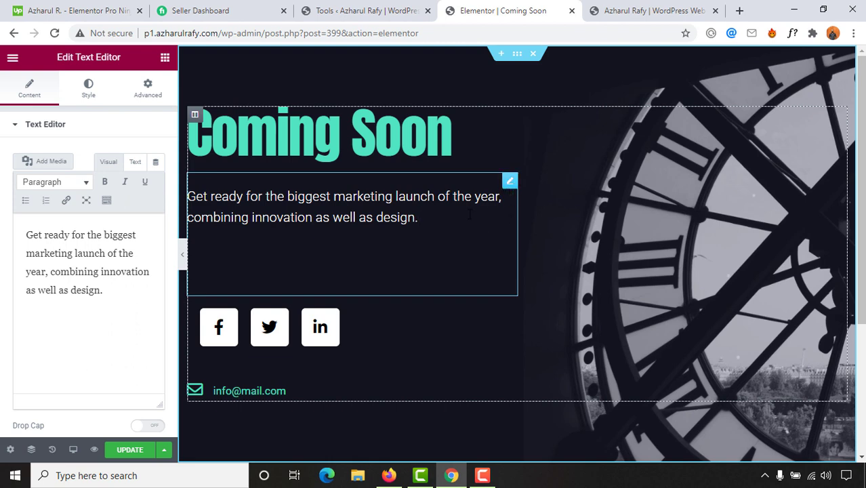
{"action": "right_click", "coordinate": [387, 224]}
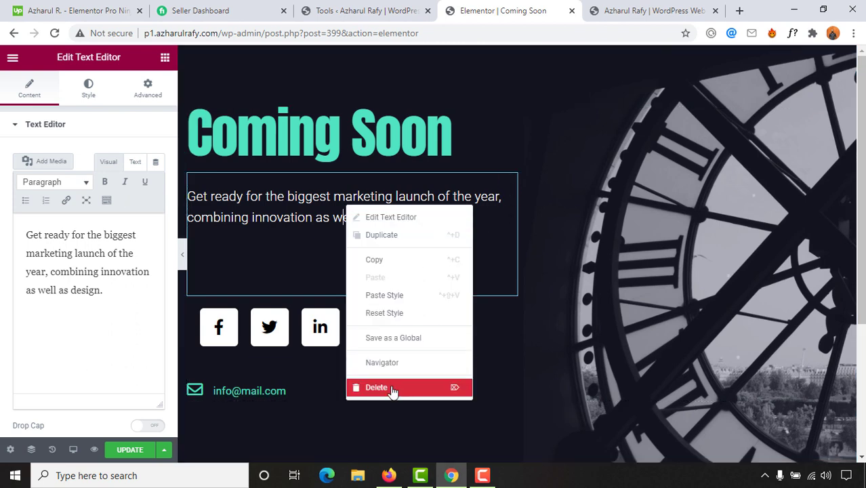
{"action": "left_click", "coordinate": [395, 388]}
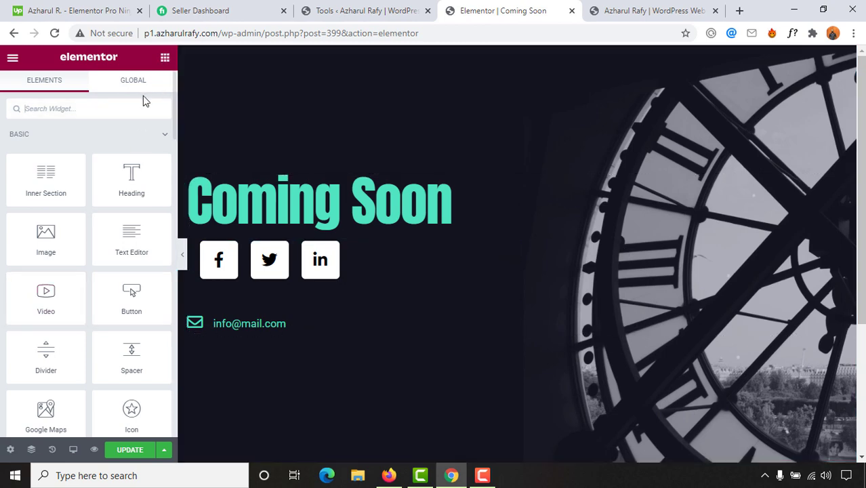
{"action": "type", "text": "coun"}
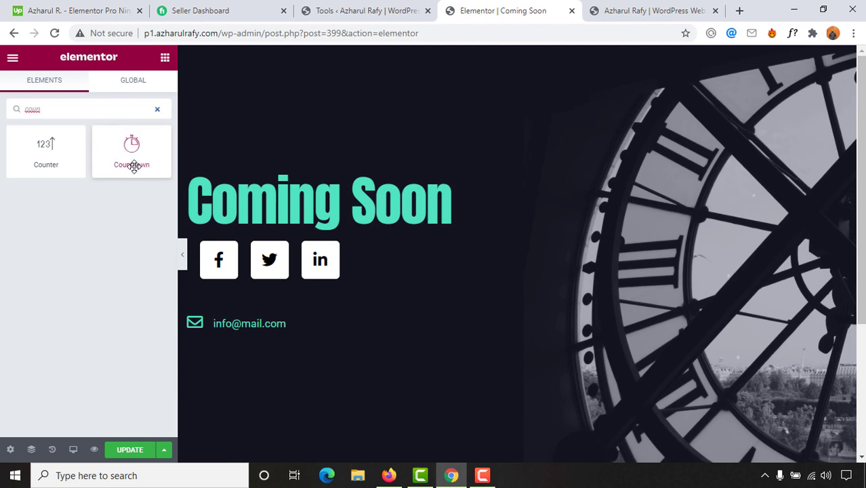
{"action": "left_click_drag", "start_coordinate": [133, 155], "coordinate": [248, 237]}
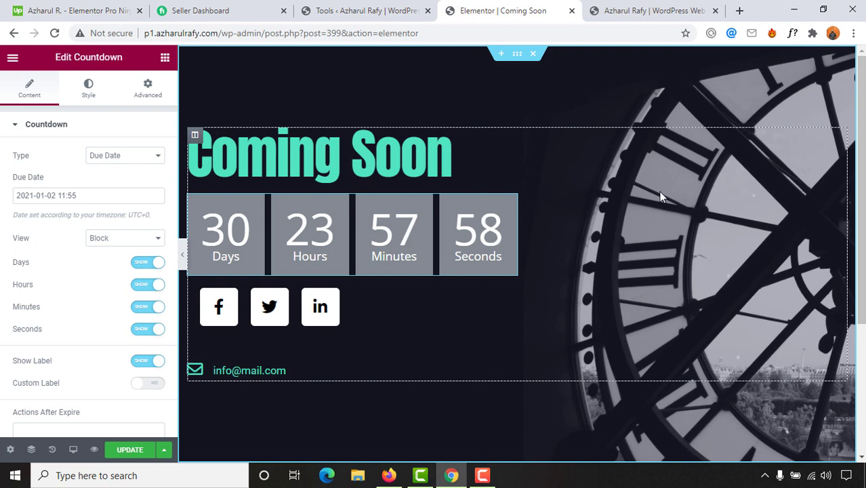
Set the countdown's due date to December 5, 2020 at 07:00 PM and update the template
{"action": "left_click", "coordinate": [56, 199]}
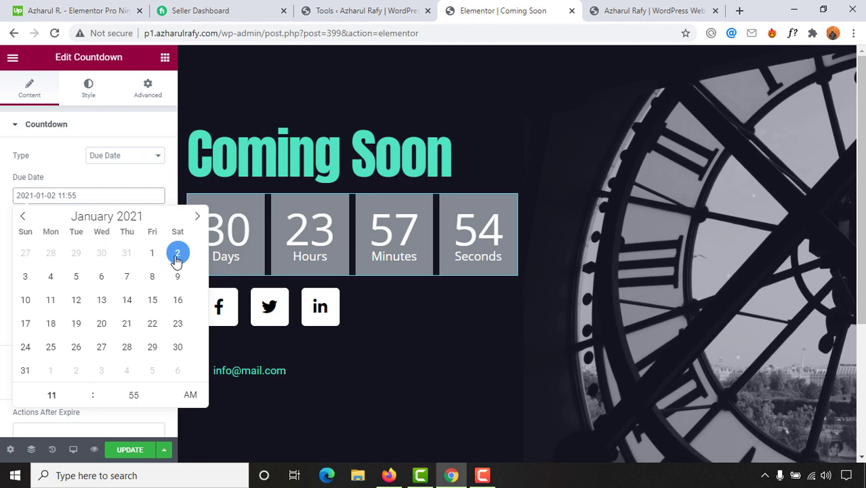
{"action": "left_click", "coordinate": [23, 217]}
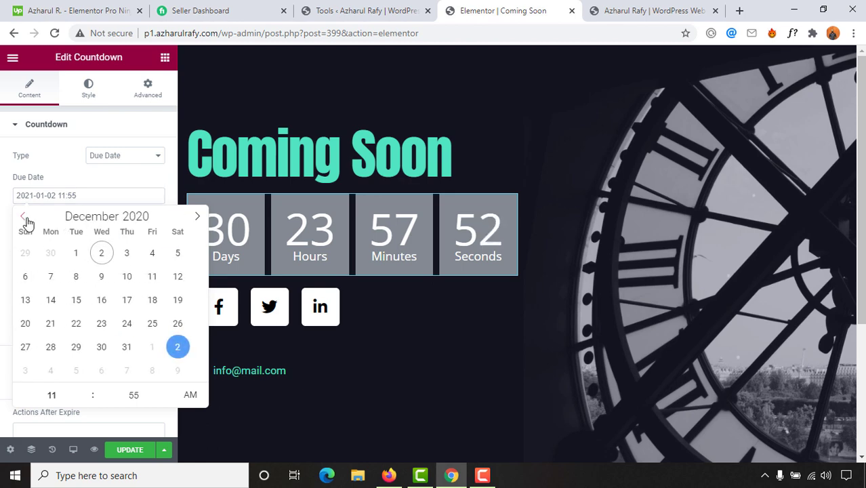
{"action": "left_click", "coordinate": [178, 255]}
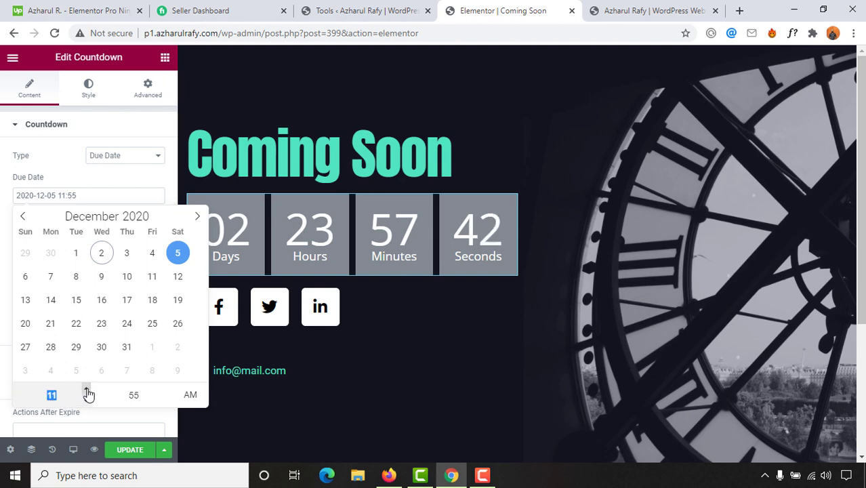
{"action": "type", "text": "07"}
{"action": "left_click", "coordinate": [135, 403]}
{"action": "type", "text": "00"}
{"action": "left_click", "coordinate": [190, 400]}
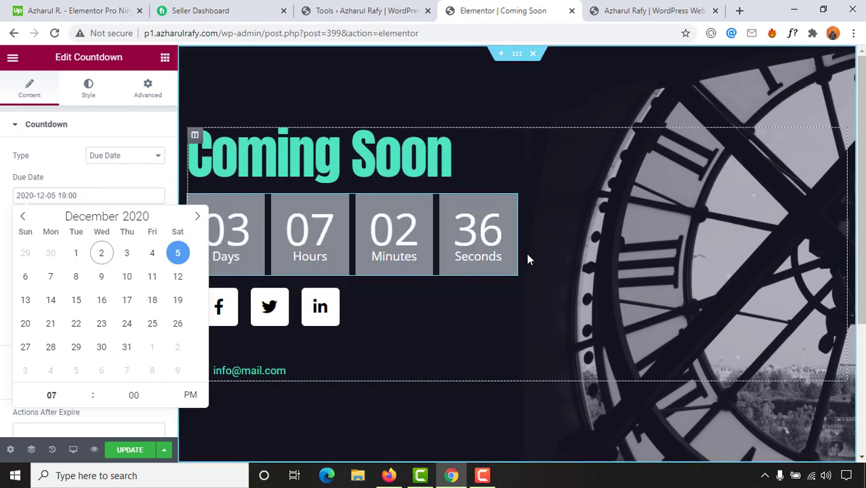
{"action": "left_click", "coordinate": [143, 173]}
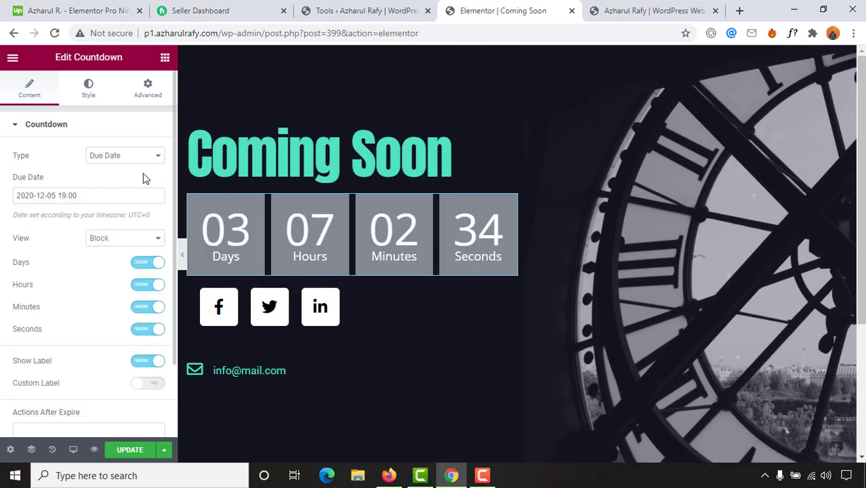
{"action": "left_click", "coordinate": [128, 457]}
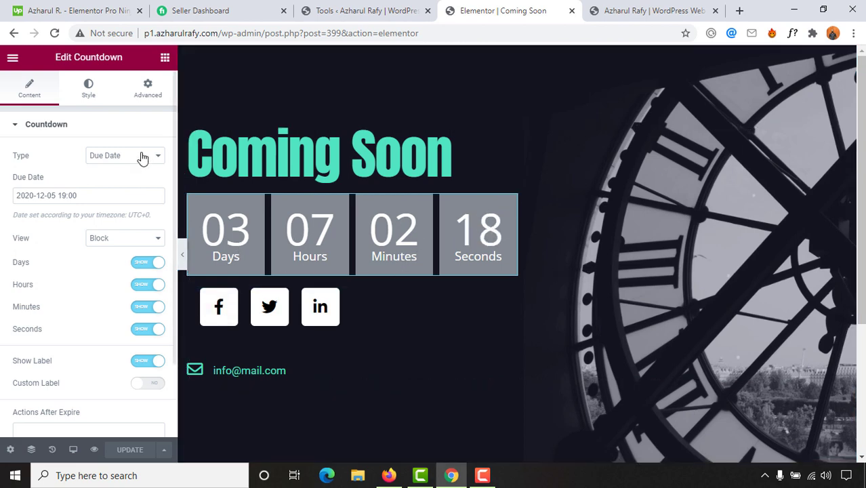
Give the countdown boxes a fully transparent teal background color, #29A8A000
{"action": "left_click", "coordinate": [90, 98]}
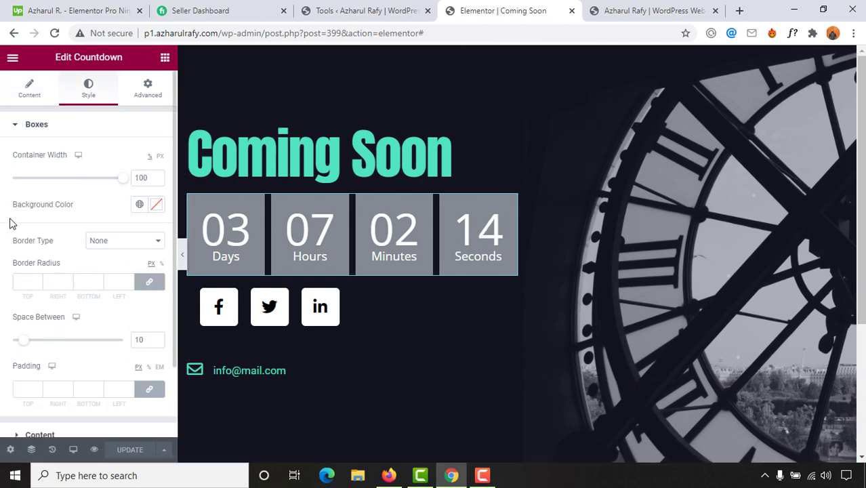
{"action": "left_click", "coordinate": [156, 205]}
{"action": "left_click_drag", "start_coordinate": [115, 313], "coordinate": [200, 287]}
{"action": "left_click", "coordinate": [163, 369]}
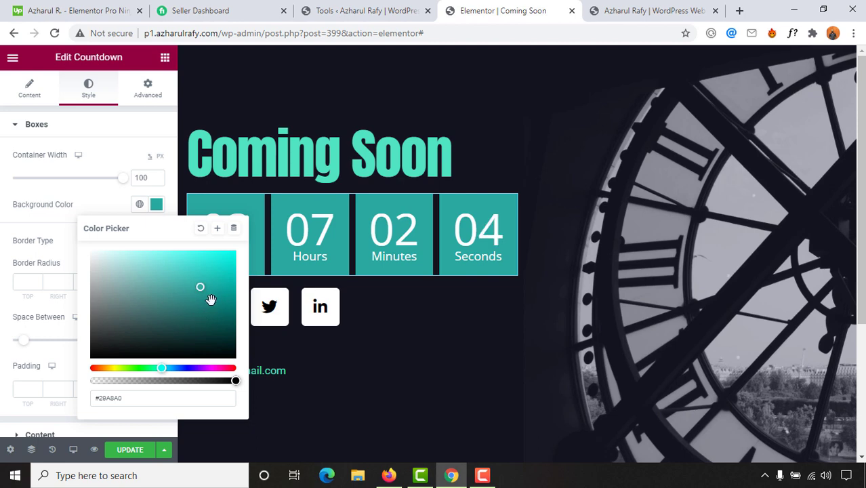
{"action": "left_click_drag", "start_coordinate": [234, 381], "coordinate": [85, 384]}
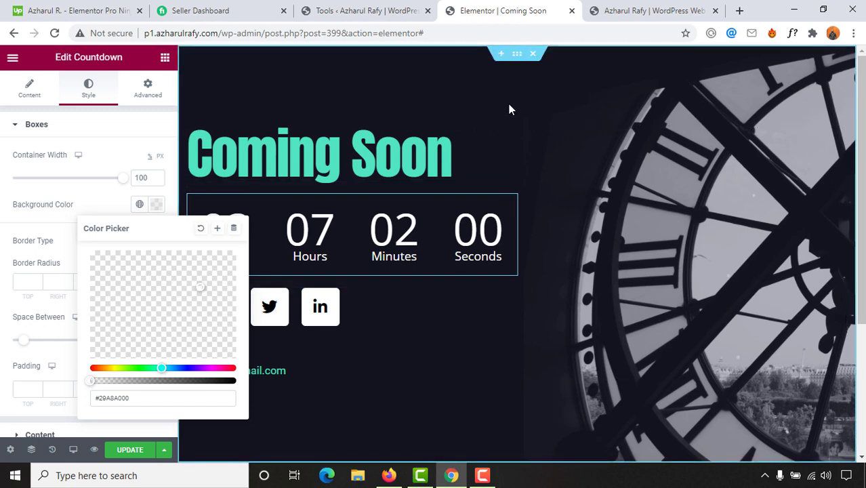
{"action": "left_click", "coordinate": [122, 125]}
Increase the Coming Soon heading's font size to 101 px in its typography settings
{"action": "left_click", "coordinate": [448, 156]}
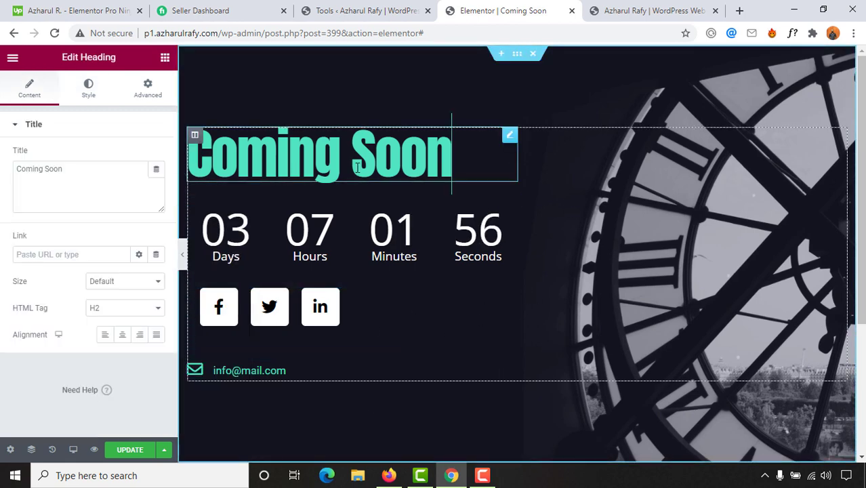
{"action": "triple_click", "coordinate": [295, 166]}
{"action": "left_click_drag", "start_coordinate": [374, 171], "coordinate": [292, 171]}
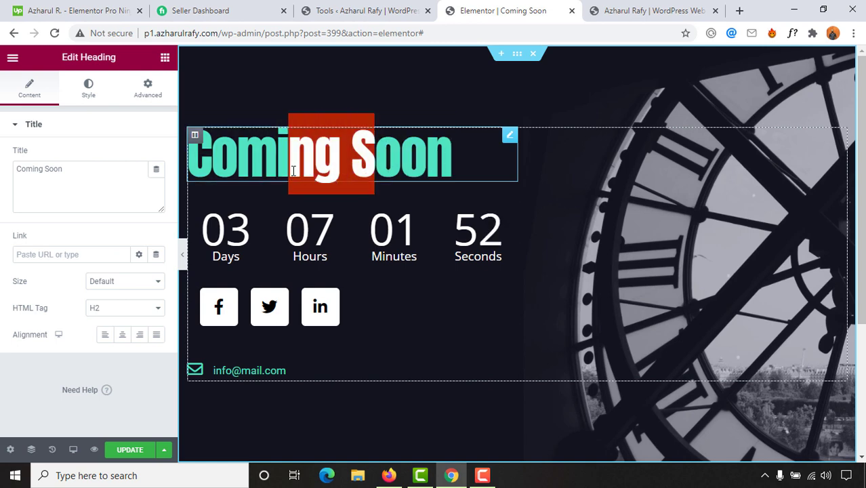
{"action": "double_click", "coordinate": [293, 170]}
{"action": "left_click", "coordinate": [293, 171]}
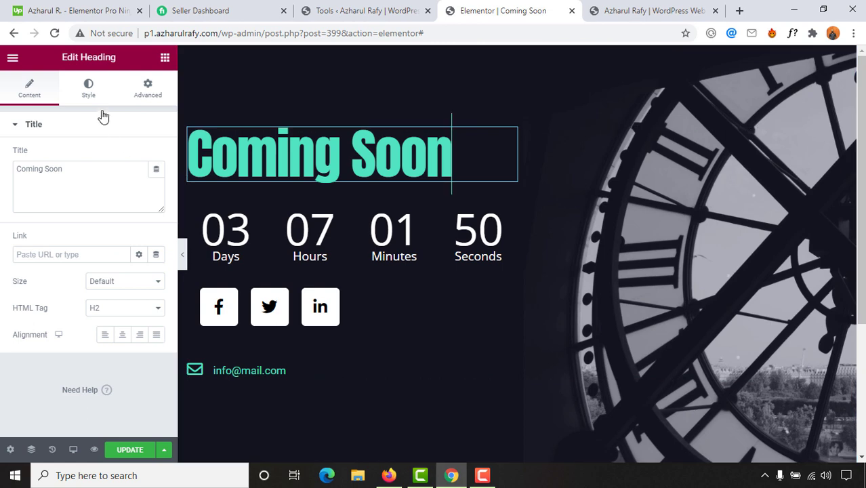
{"action": "left_click", "coordinate": [92, 90]}
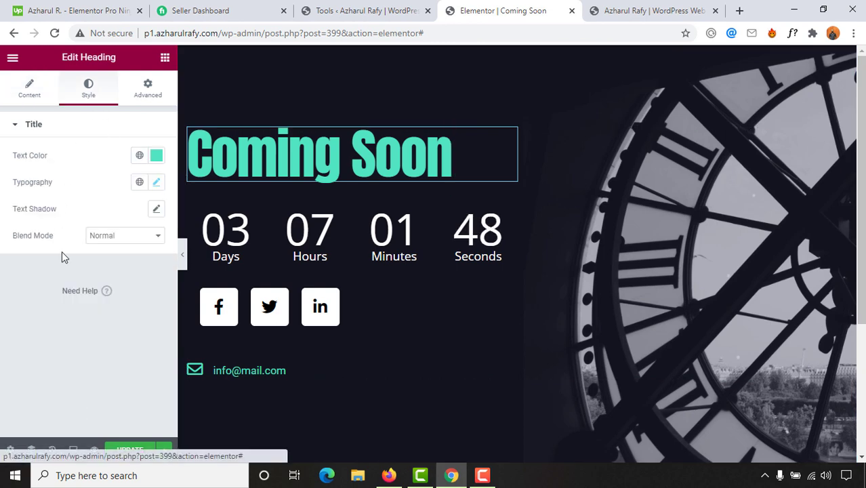
{"action": "left_click", "coordinate": [155, 183]}
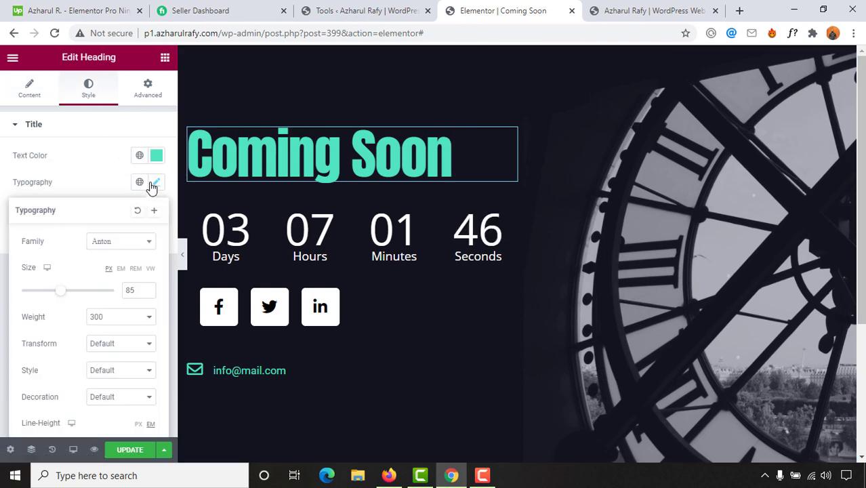
{"action": "left_click_drag", "start_coordinate": [59, 298], "coordinate": [66, 299]}
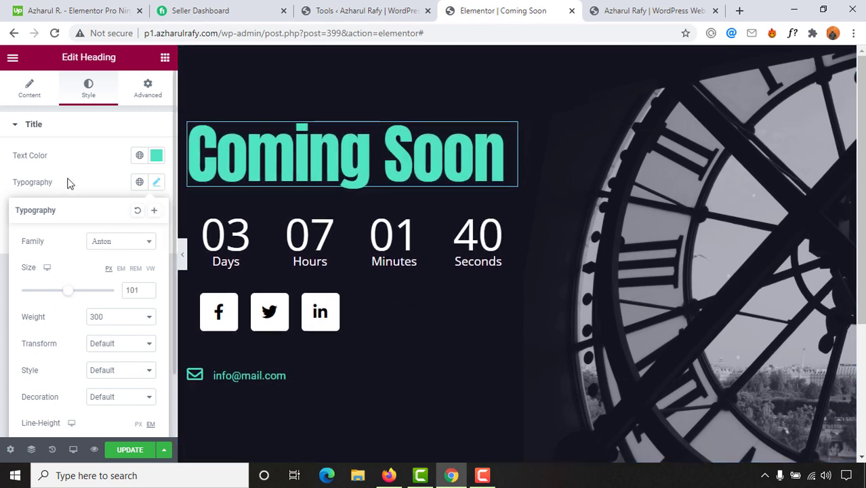
{"action": "left_click", "coordinate": [107, 168]}
Open the text color picker of the Coming Soon heading
{"action": "left_click", "coordinate": [156, 156]}
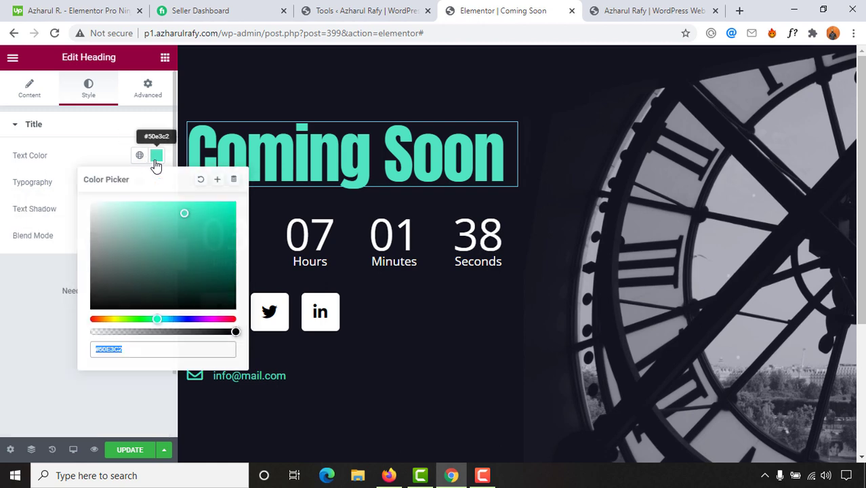
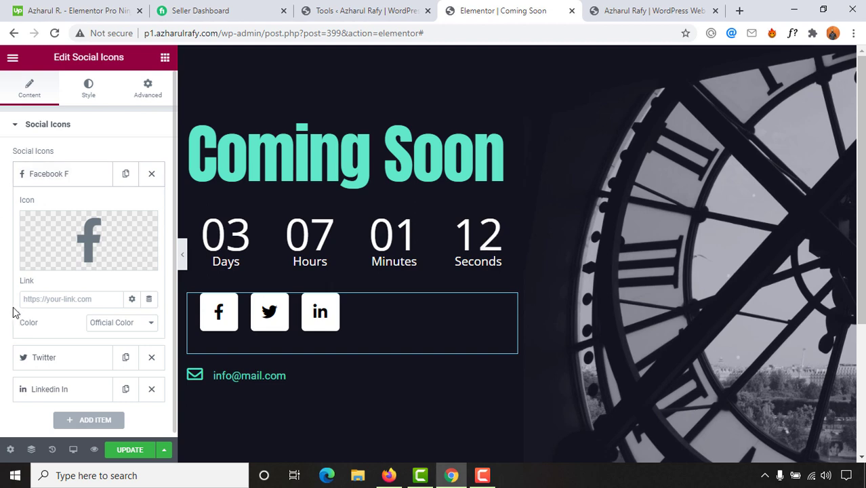
Copy the site owner's Facebook profile URL from the other browser tab, close that tab, and paste it as the Facebook icon's link
{"action": "left_click", "coordinate": [654, 11]}
{"action": "left_click", "coordinate": [639, 29]}
{"action": "type", "text": "facebook.com"}
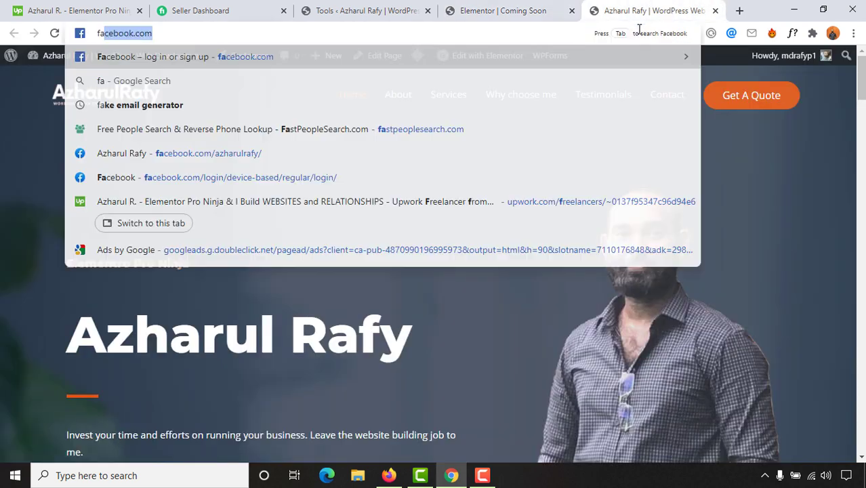
{"action": "left_click", "coordinate": [352, 105]}
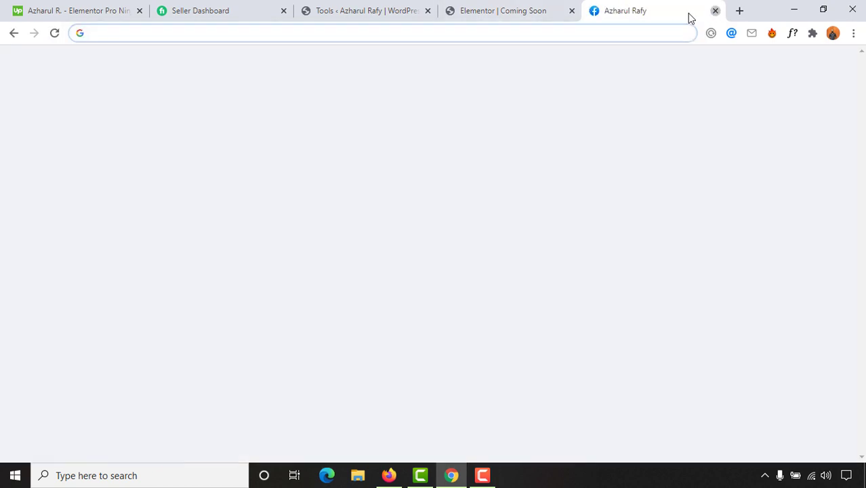
{"action": "left_click", "coordinate": [715, 10]}
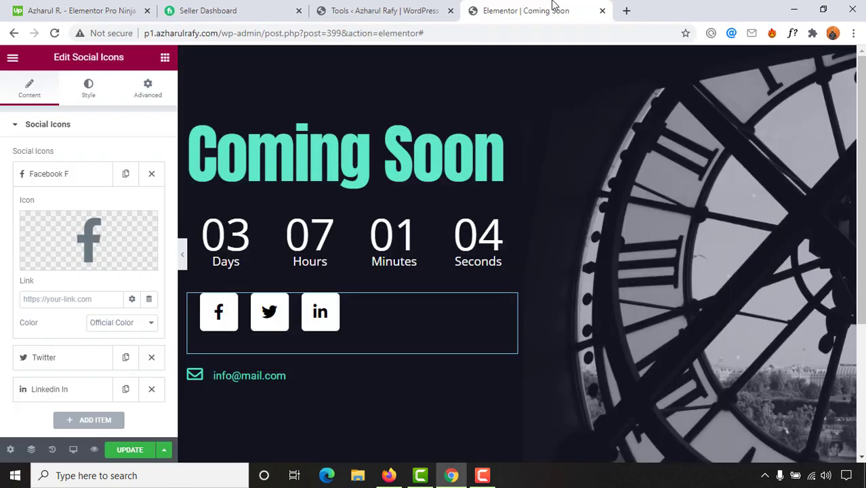
{"action": "key", "text": "ctrl+v"}
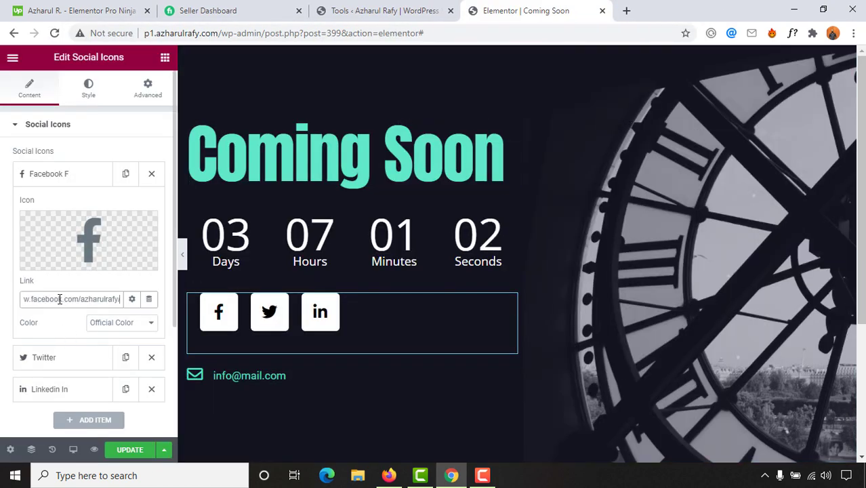
Review the Facebook link's options for opening in a new window and nofollow
{"action": "left_click", "coordinate": [132, 299]}
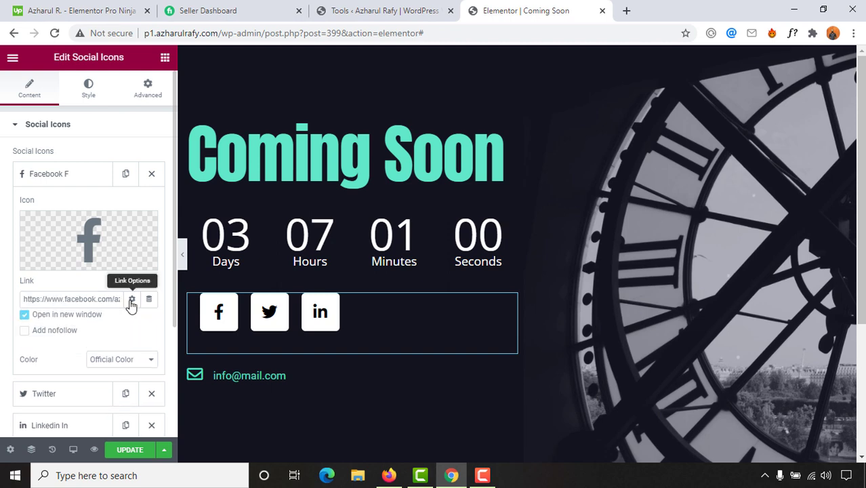
{"action": "left_click", "coordinate": [41, 321]}
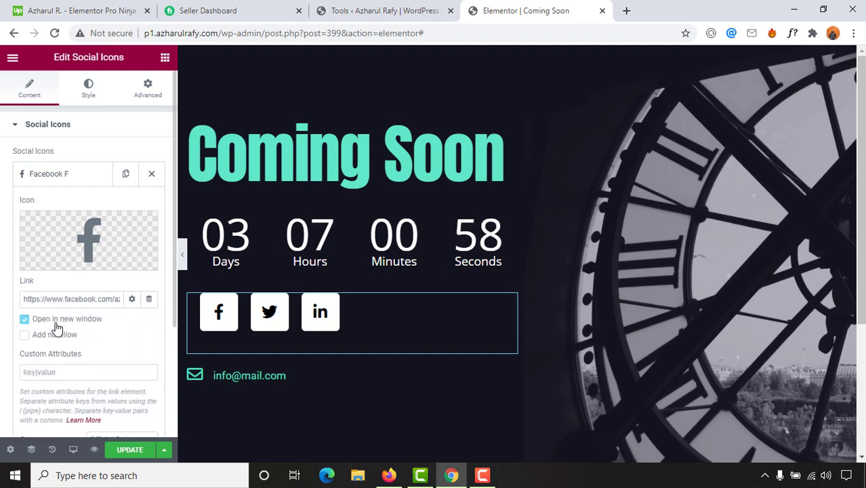
{"action": "left_click", "coordinate": [133, 300]}
{"action": "left_click", "coordinate": [133, 300]}
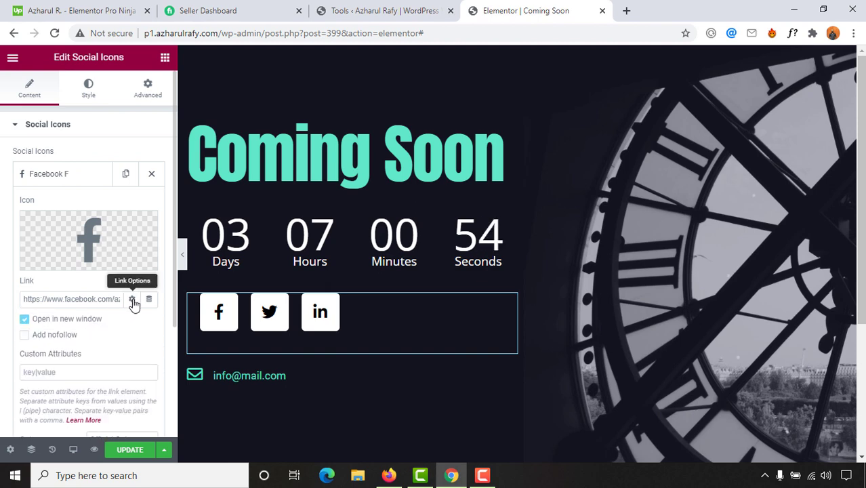
{"action": "left_click", "coordinate": [133, 301]}
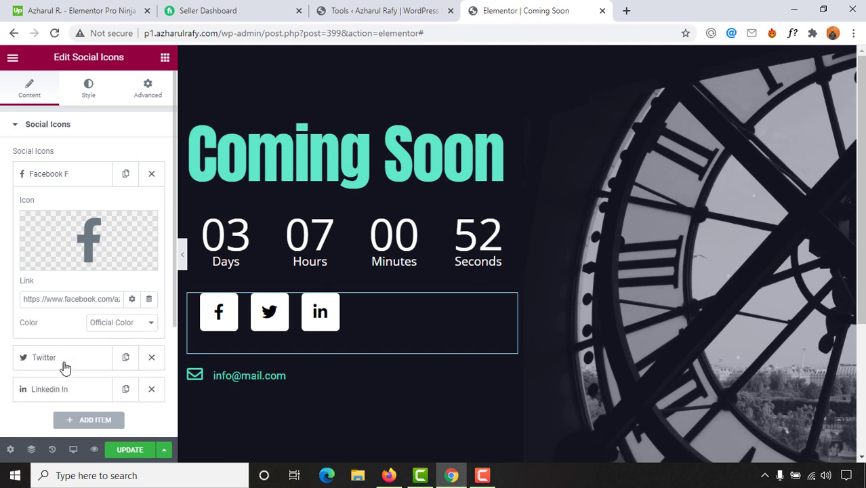
Expand the Twitter social icon item and copy the site owner's Twitter profile address from a new browser tab
{"action": "scroll", "coordinate": [43, 368], "scroll_direction": "down", "scroll_amount": 1}
{"action": "left_click", "coordinate": [85, 298]}
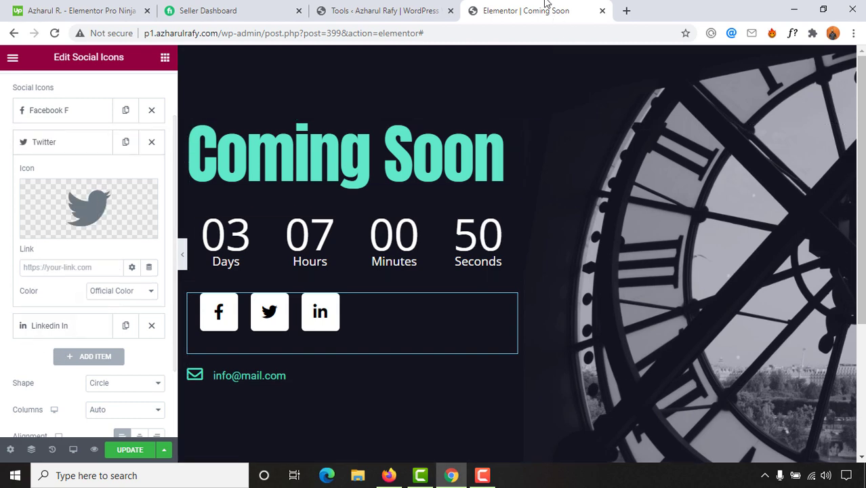
{"action": "left_click", "coordinate": [628, 11]}
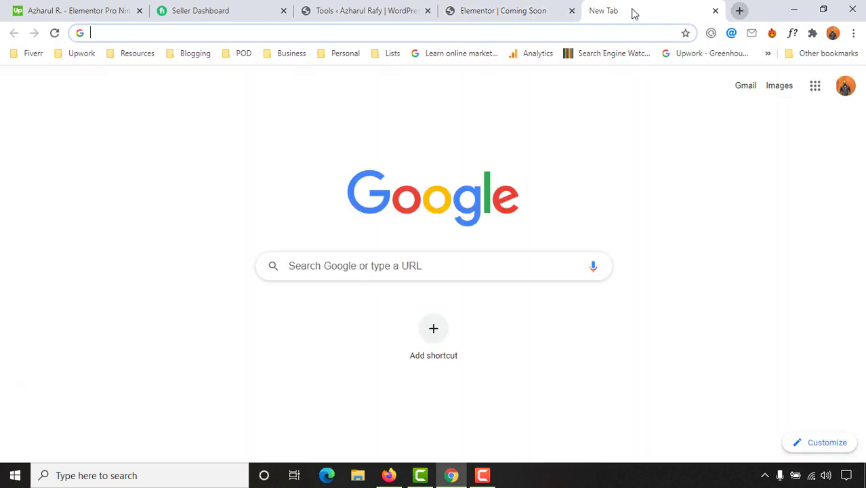
{"action": "type", "text": "az"}
{"action": "key", "text": "ctrl+a"}
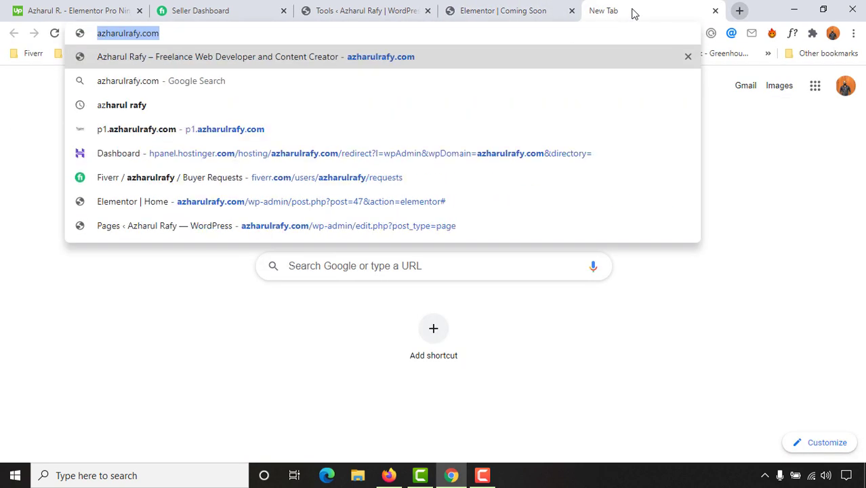
{"action": "type", "text": "twi"}
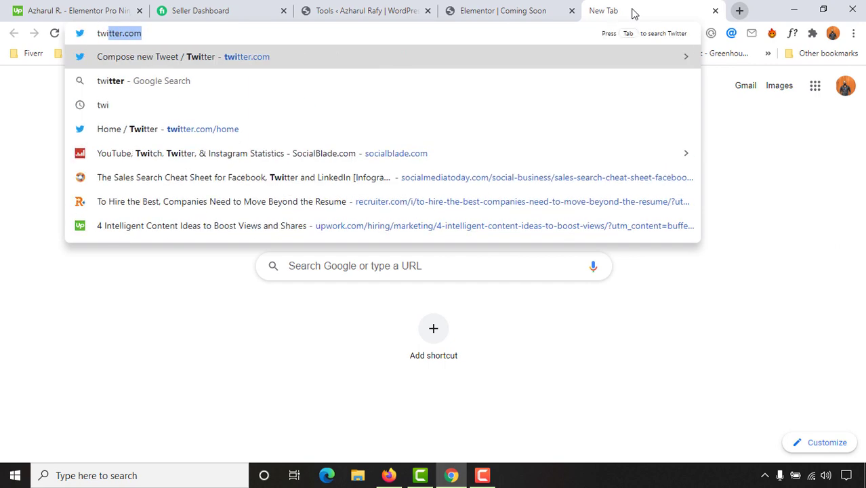
{"action": "type", "text": "tter.com/rafy"}
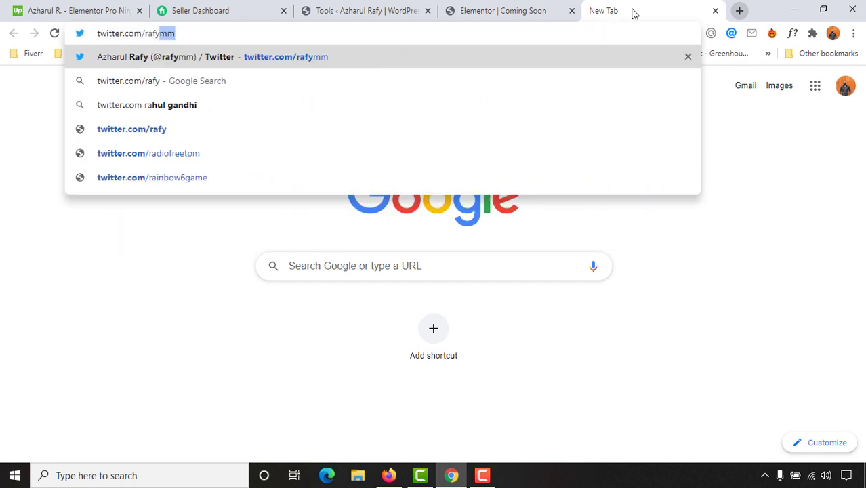
{"action": "type", "text": "mm"}
{"action": "key", "text": "ctrl+a"}
{"action": "key", "text": "ctrl+c"}
{"action": "key", "text": "BackSpace"}
Return to the Elementor editor and paste the copied Twitter profile address as the Twitter icon's link
{"action": "left_click", "coordinate": [502, 11]}
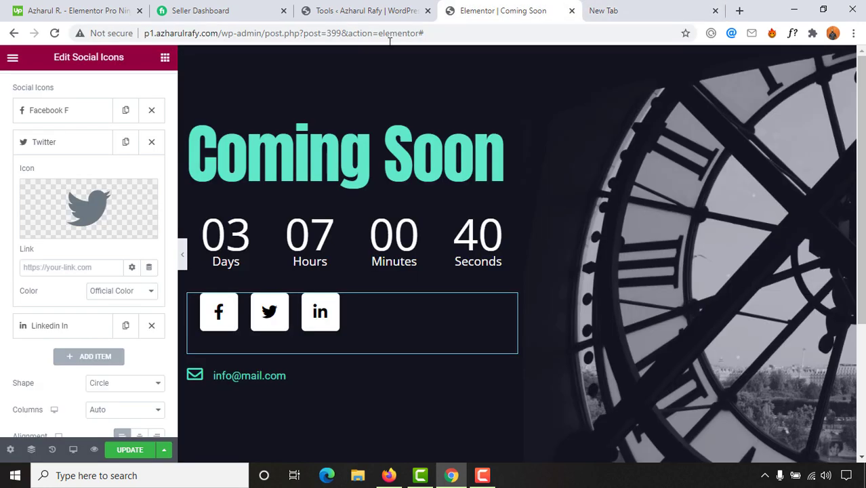
{"action": "left_click", "coordinate": [78, 272]}
{"action": "key", "text": "ctrl+v"}
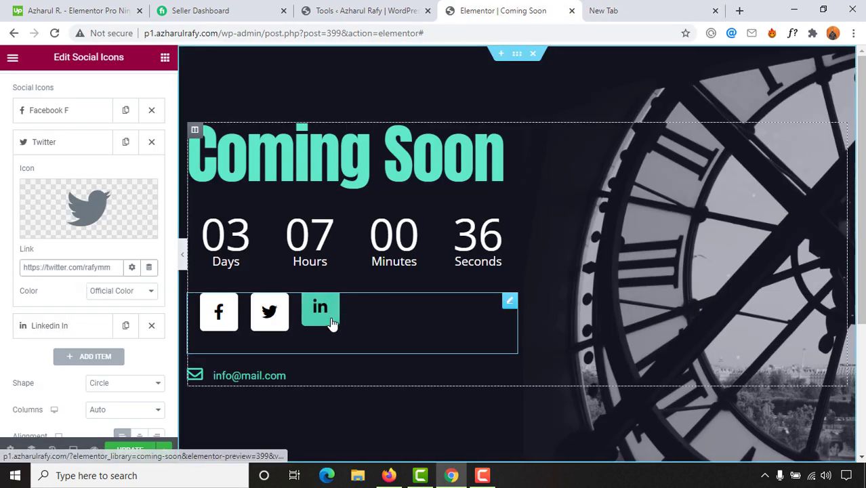
Replace the LinkedIn item in the social icons with a new item that uses the Instagram icon from the icon library
{"action": "left_click", "coordinate": [152, 327]}
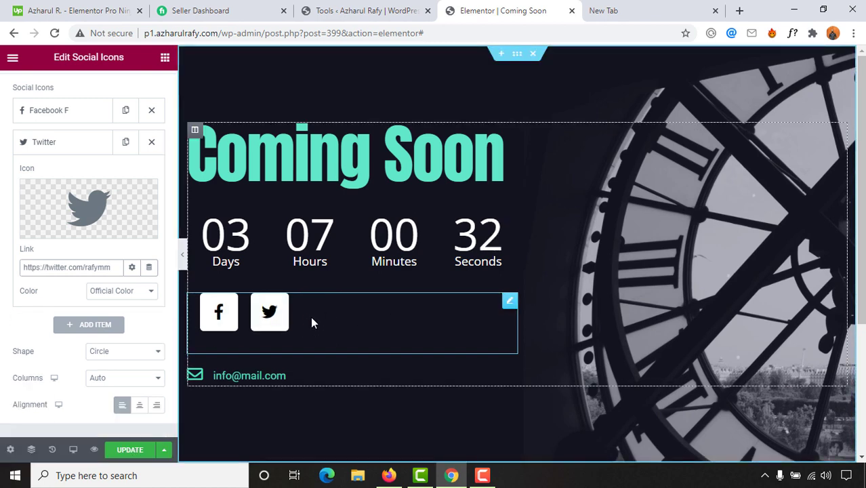
{"action": "left_click", "coordinate": [93, 330]}
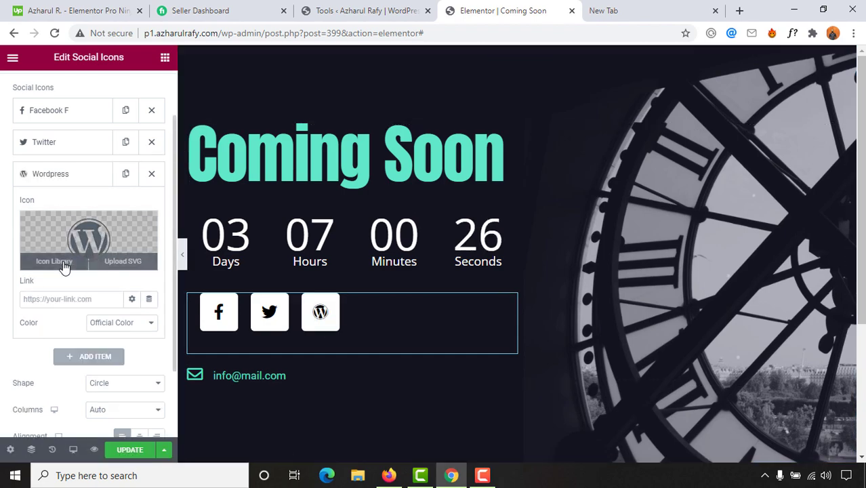
{"action": "left_click", "coordinate": [64, 267]}
{"action": "left_click", "coordinate": [63, 259]}
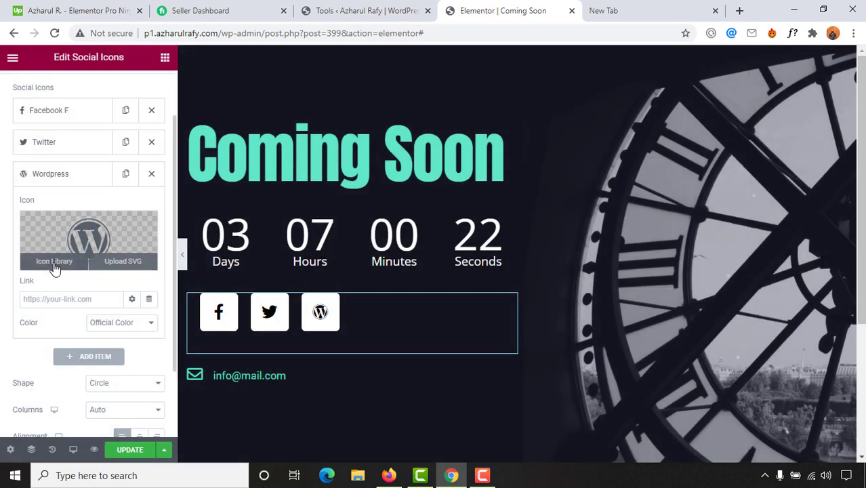
{"action": "left_click", "coordinate": [54, 268]}
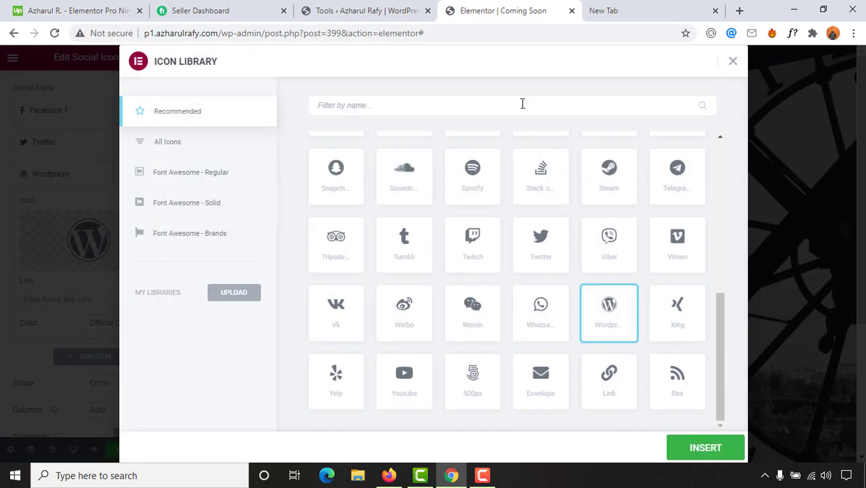
{"action": "type", "text": "inst"}
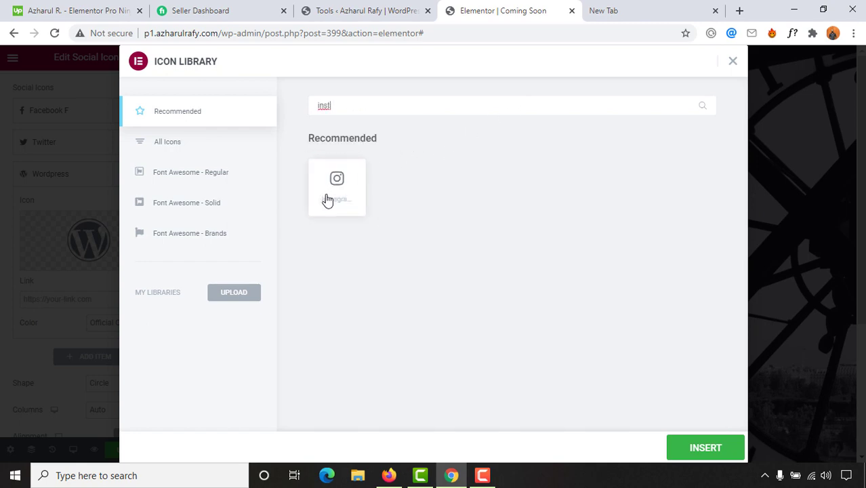
{"action": "left_click", "coordinate": [327, 200]}
{"action": "left_click", "coordinate": [702, 445]}
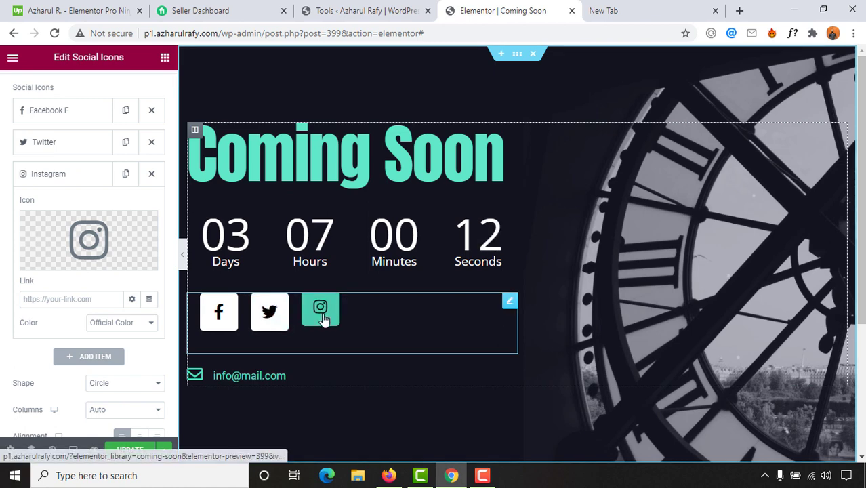
Copy the site owner's Instagram profile URL from the other browser tab and paste it as the Instagram icon's link
{"action": "left_click", "coordinate": [95, 299]}
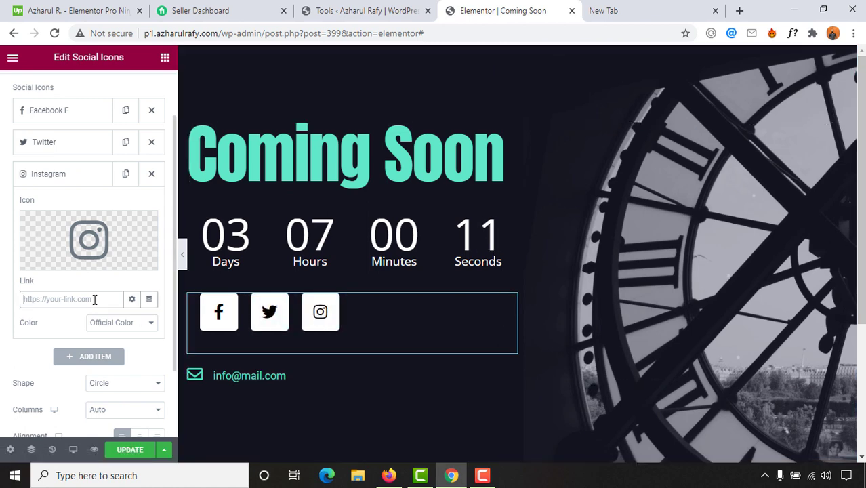
{"action": "left_click", "coordinate": [598, 8]}
{"action": "type", "text": "ins"}
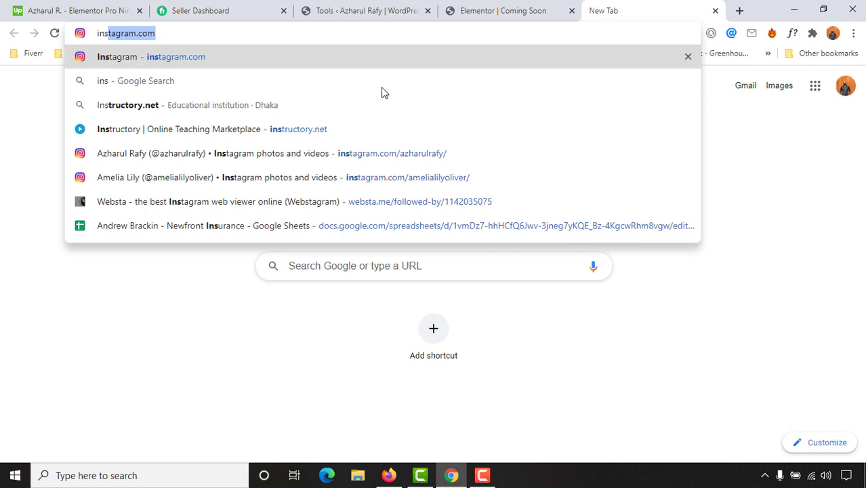
{"action": "left_click", "coordinate": [441, 154]}
{"action": "left_click", "coordinate": [361, 29]}
{"action": "key", "text": "ctrl+c"}
{"action": "key", "text": "BackSpace"}
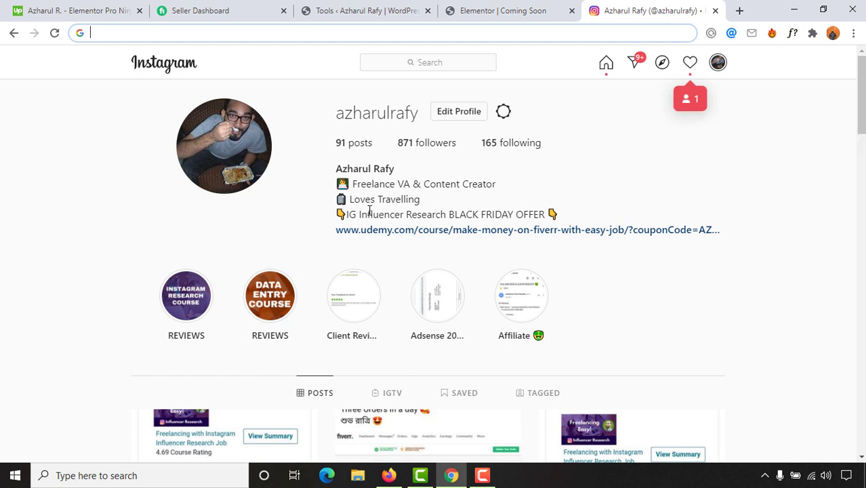
{"action": "left_click", "coordinate": [515, 8]}
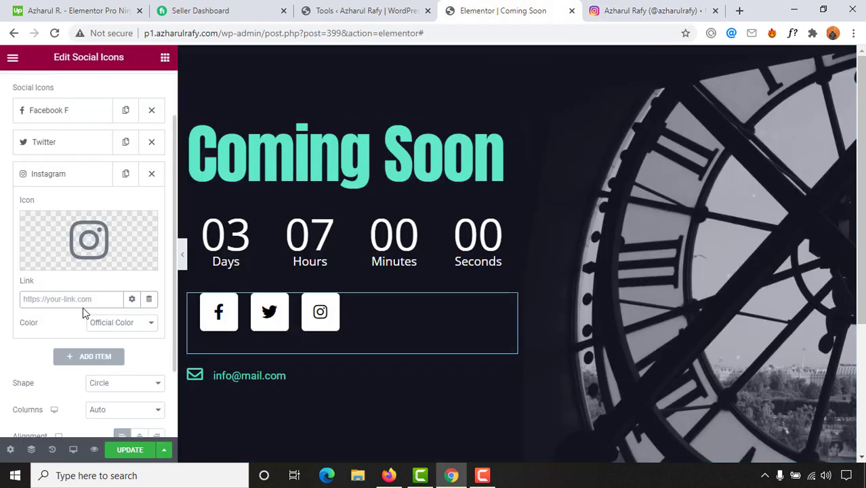
{"action": "key", "text": "ctrl+v"}
Check the Instagram link's new-window option and update the template
{"action": "left_click", "coordinate": [131, 299]}
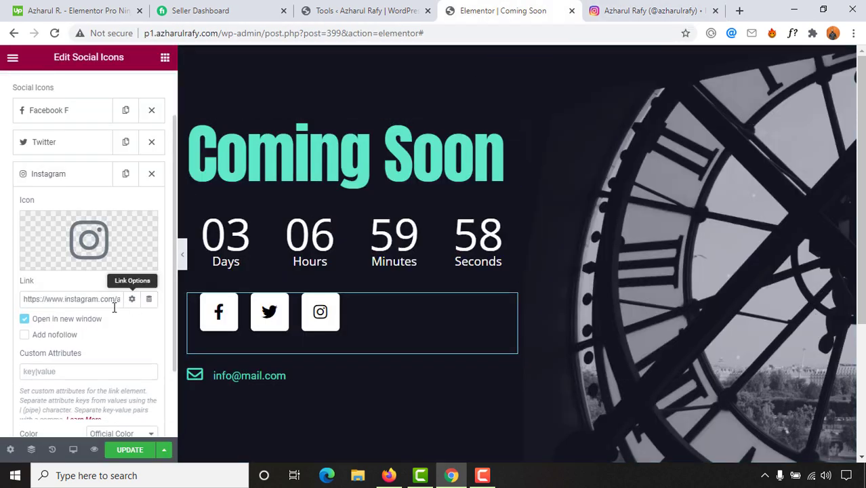
{"action": "left_click", "coordinate": [132, 299]}
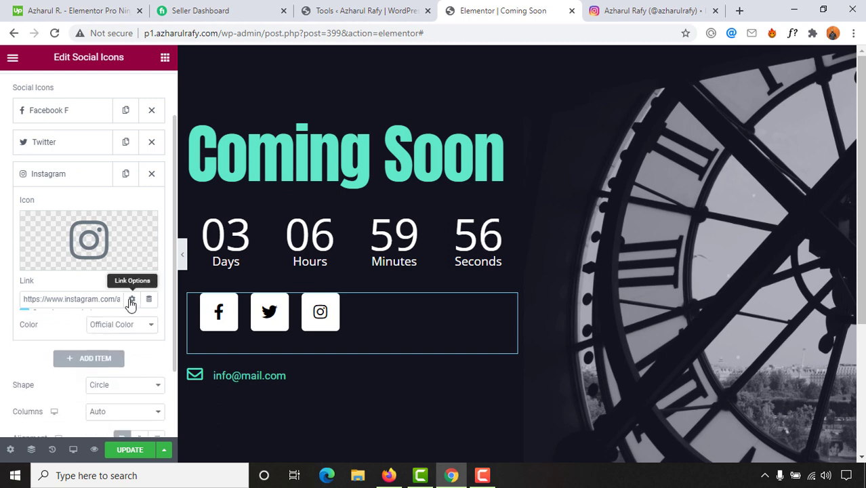
{"action": "left_click", "coordinate": [132, 451]}
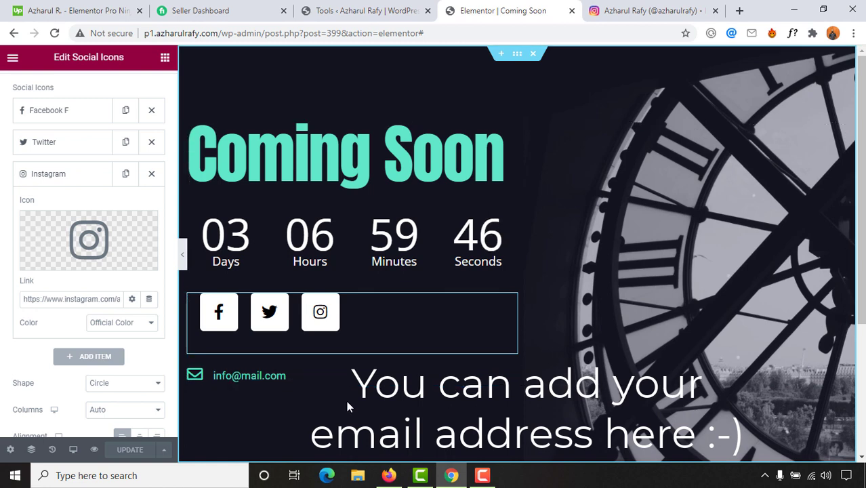
Delete the icon list with the email address below the social icons
{"action": "left_click", "coordinate": [299, 380]}
{"action": "right_click", "coordinate": [379, 375]}
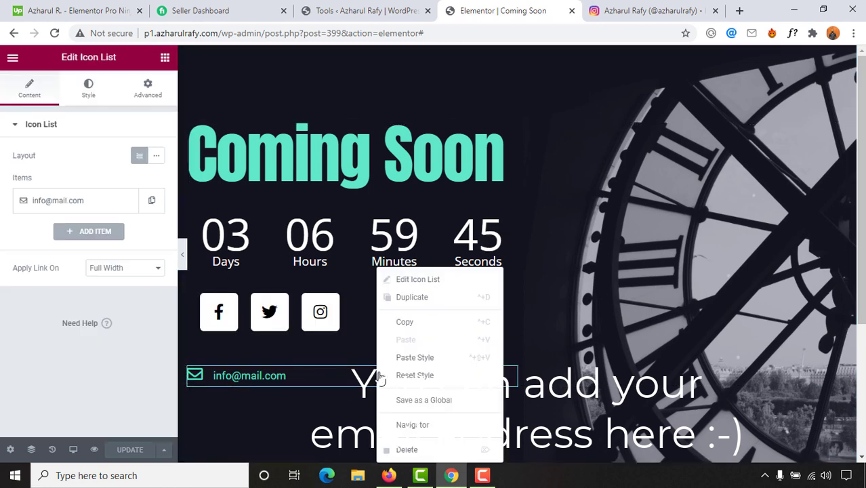
{"action": "right_click", "coordinate": [346, 380]}
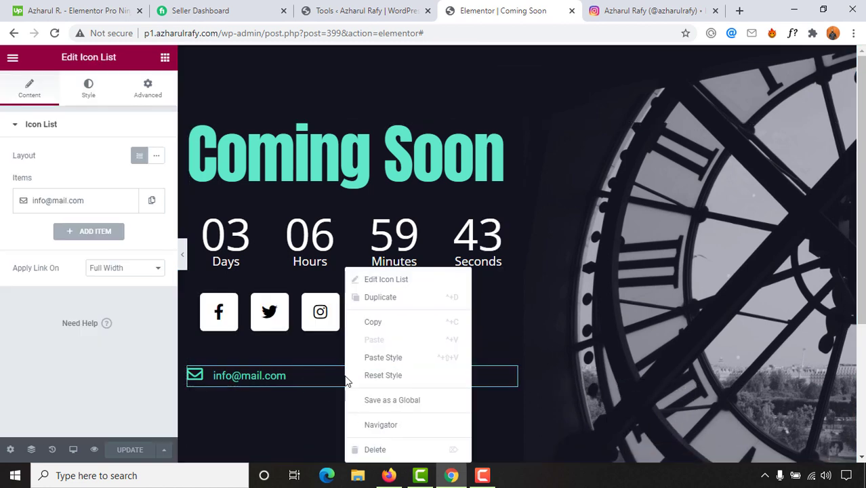
{"action": "left_click", "coordinate": [375, 450]}
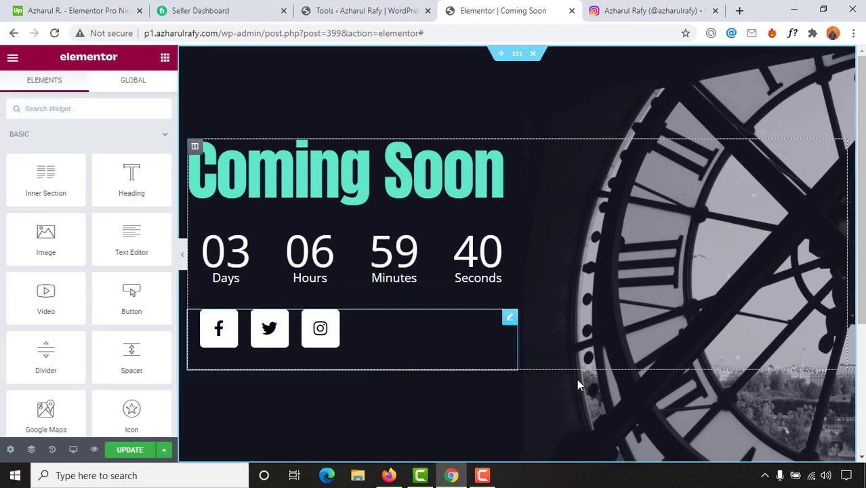
Hide the editor panel and review the countdown in the full-width Coming Soon page preview
{"action": "left_click", "coordinate": [183, 256]}
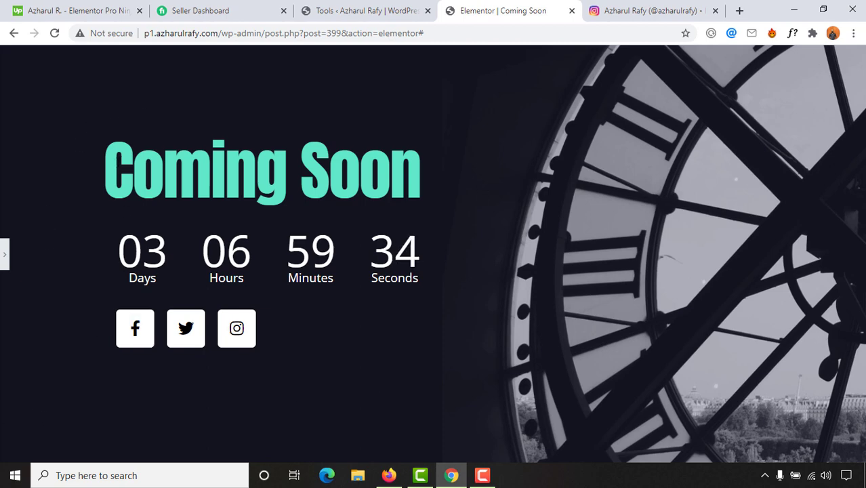
{"action": "left_click_drag", "start_coordinate": [108, 237], "coordinate": [427, 264]}
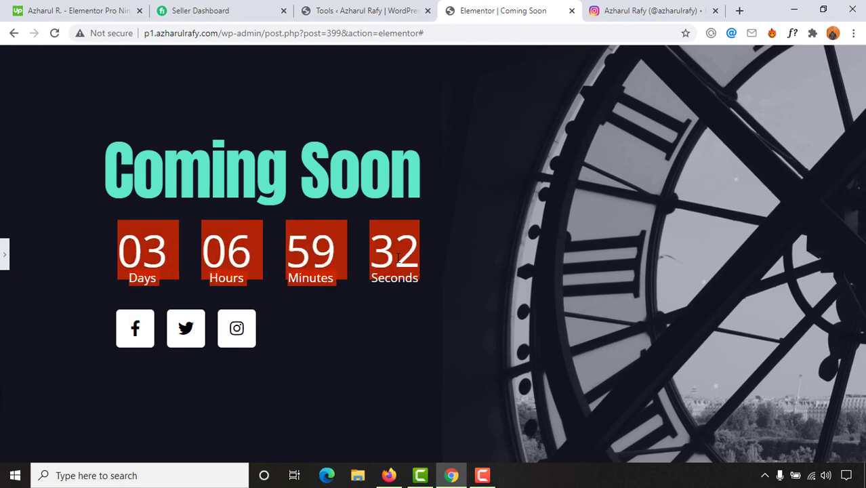
Bring back the editor panel, unlink the countdown's margin values and set its left margin to -30 px
{"action": "left_click_drag", "start_coordinate": [110, 182], "coordinate": [115, 204]}
{"action": "left_click", "coordinate": [101, 346]}
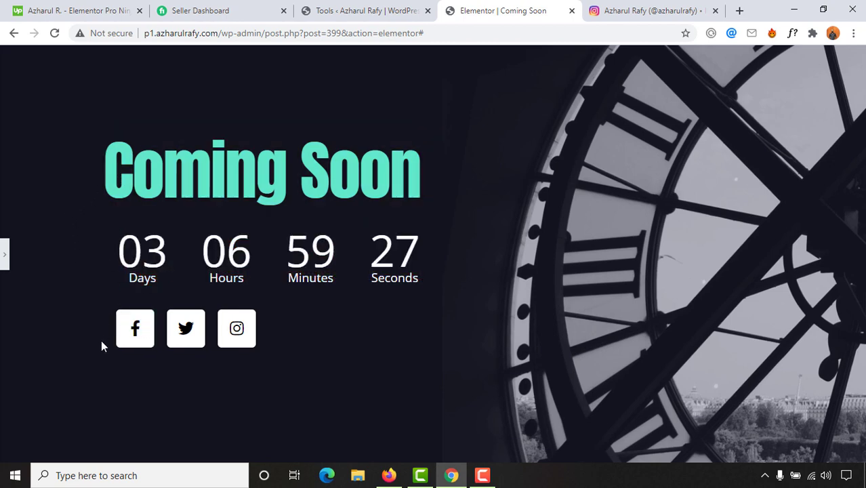
{"action": "left_click", "coordinate": [4, 256]}
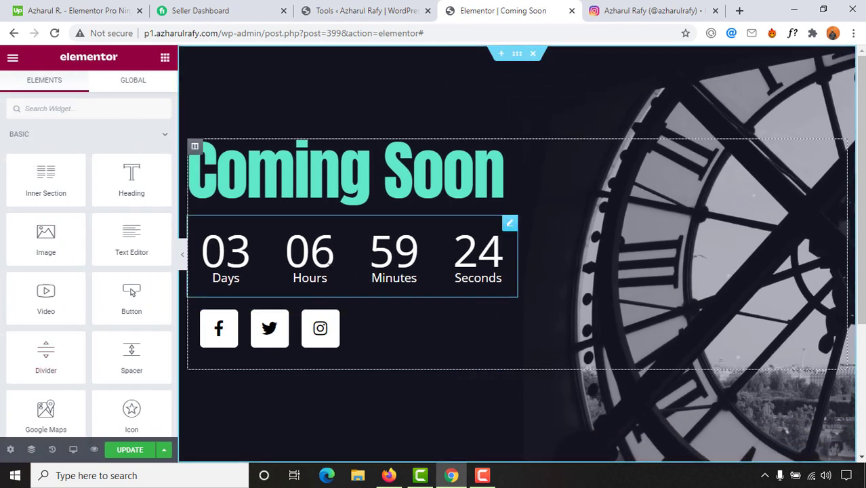
{"action": "left_click", "coordinate": [339, 270]}
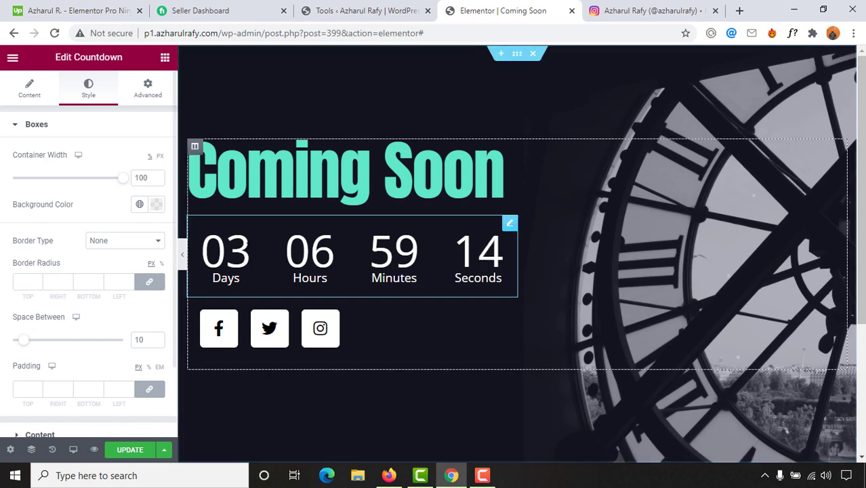
{"action": "left_click", "coordinate": [151, 98]}
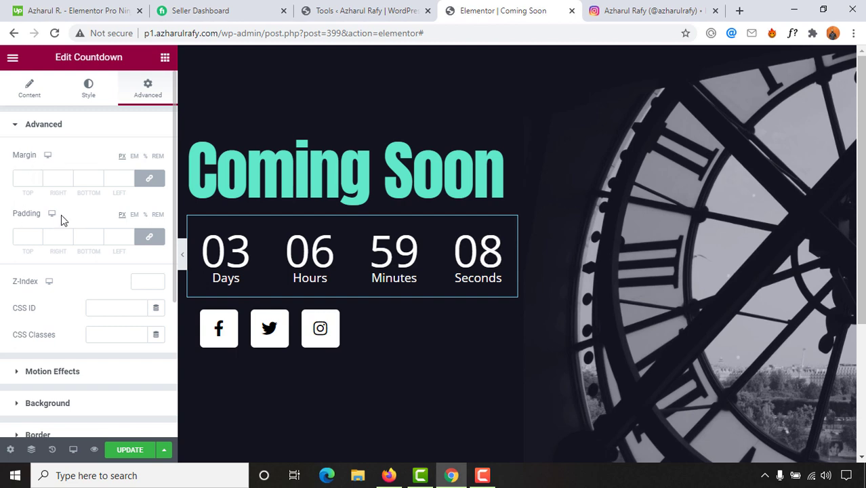
{"action": "left_click", "coordinate": [150, 183]}
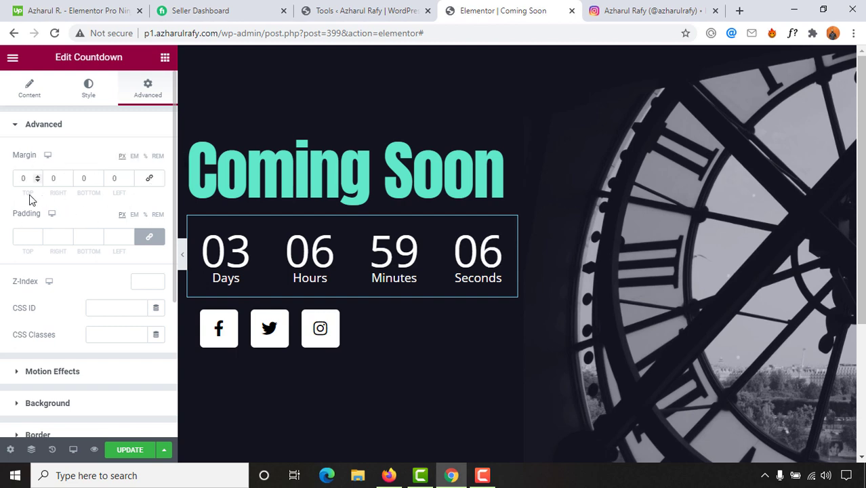
{"action": "left_click", "coordinate": [129, 181]}
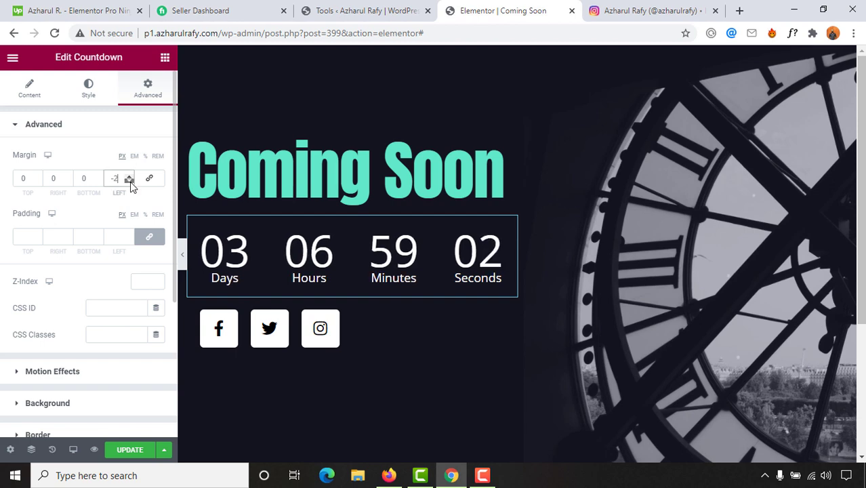
{"action": "left_click_drag", "start_coordinate": [130, 181], "coordinate": [130, 182]}
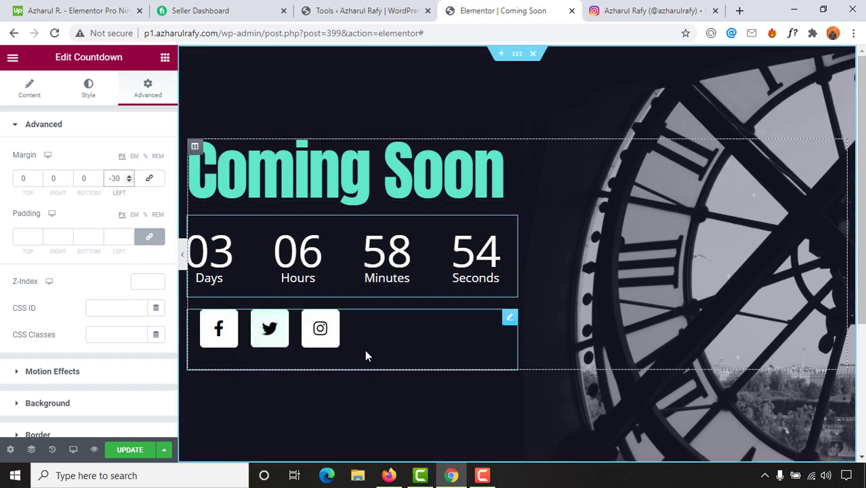
Unlink the social icons' margin values, set their left margin to -25 px and update the template
{"action": "left_click", "coordinate": [409, 334]}
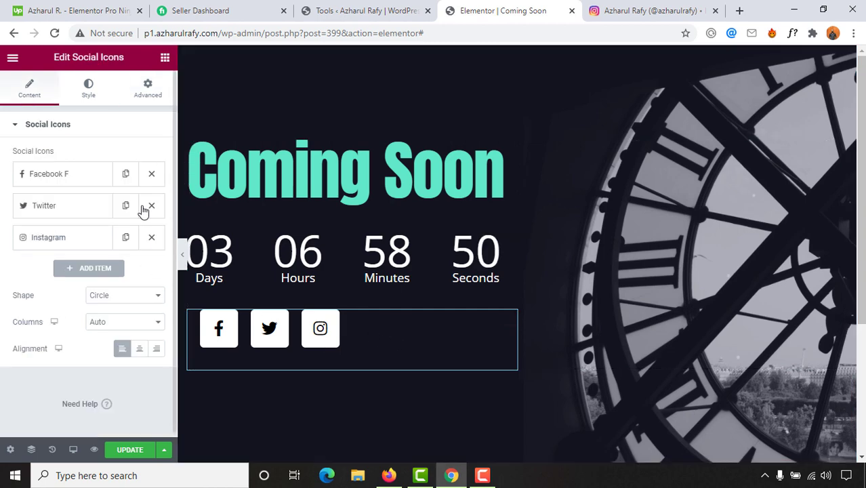
{"action": "left_click", "coordinate": [149, 98]}
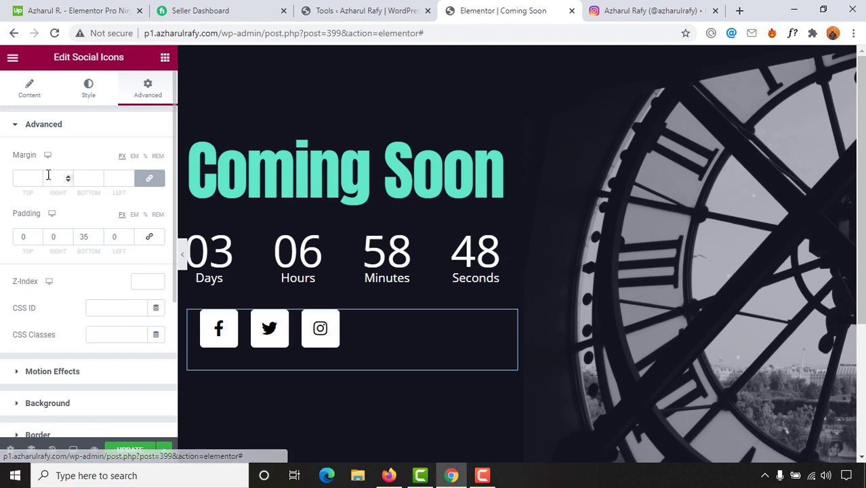
{"action": "left_click", "coordinate": [152, 185]}
{"action": "left_click_drag", "start_coordinate": [130, 180], "coordinate": [130, 184]}
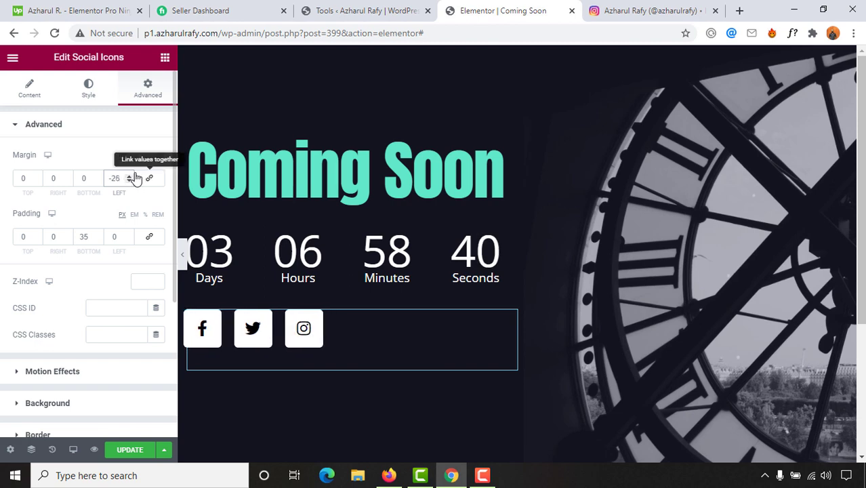
{"action": "left_click", "coordinate": [130, 175]}
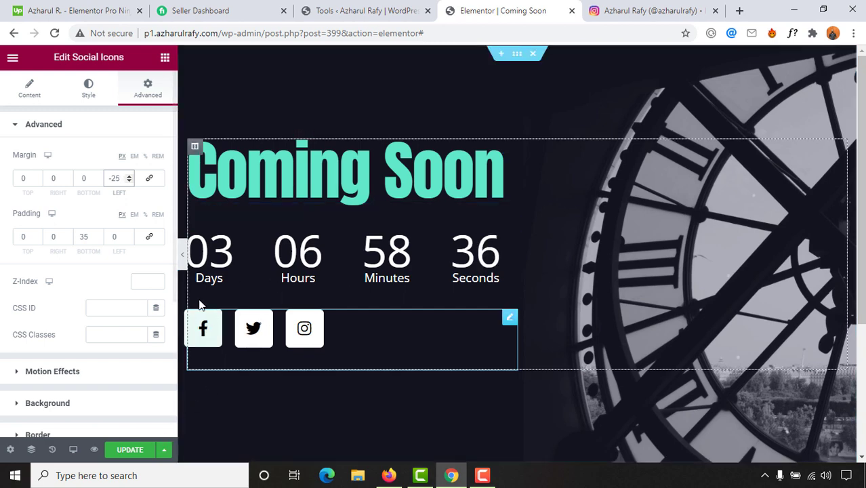
{"action": "left_click", "coordinate": [141, 449]}
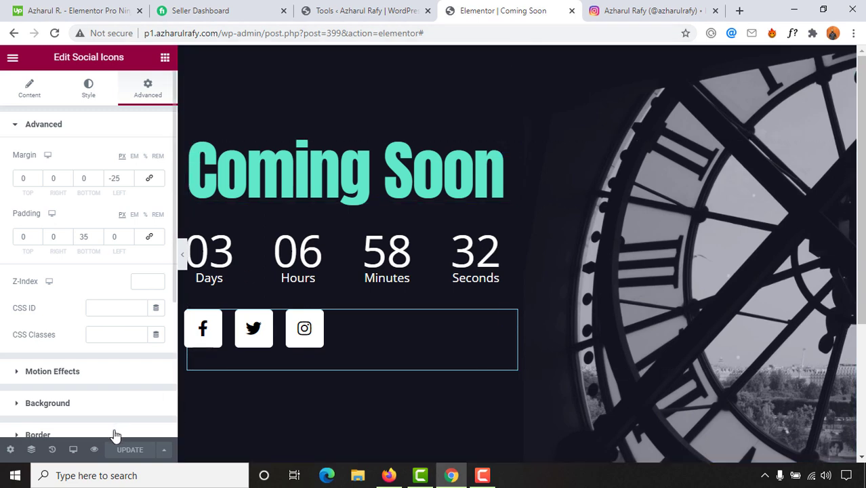
Preview the saved Coming Soon page in a separate tab and check how the heading, countdown and social icons align
{"action": "left_click", "coordinate": [94, 450]}
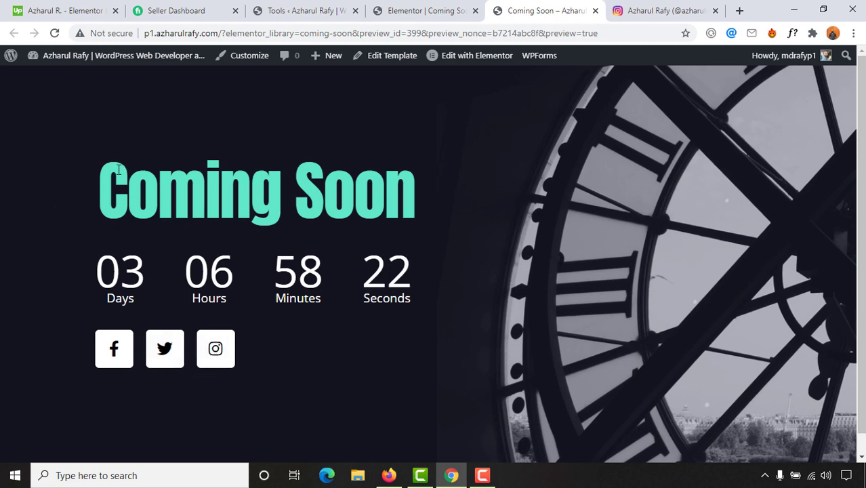
{"action": "left_click_drag", "start_coordinate": [101, 179], "coordinate": [224, 349]}
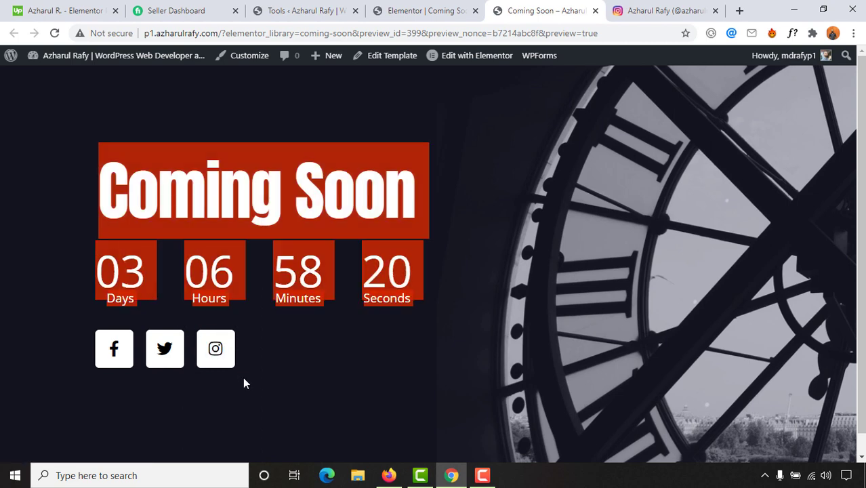
{"action": "left_click", "coordinate": [73, 276]}
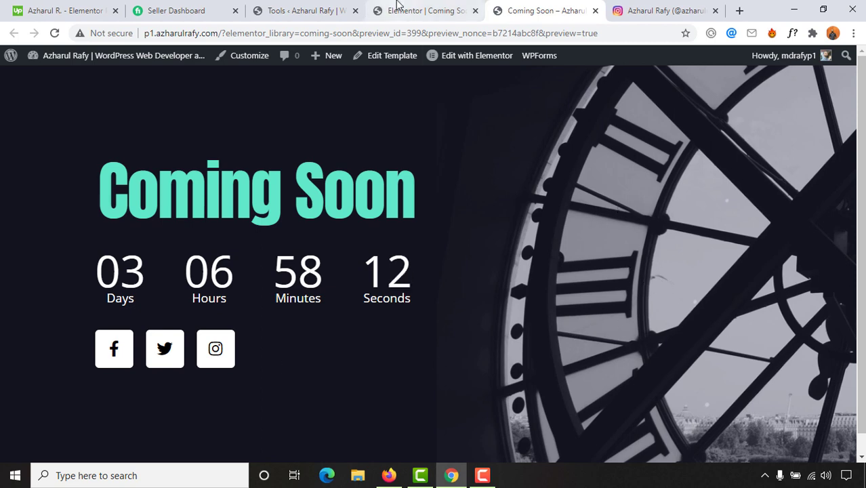
Return to the editor and replace the section's background image with the transparent photo of the standing man from the media library
{"action": "left_click", "coordinate": [447, 9]}
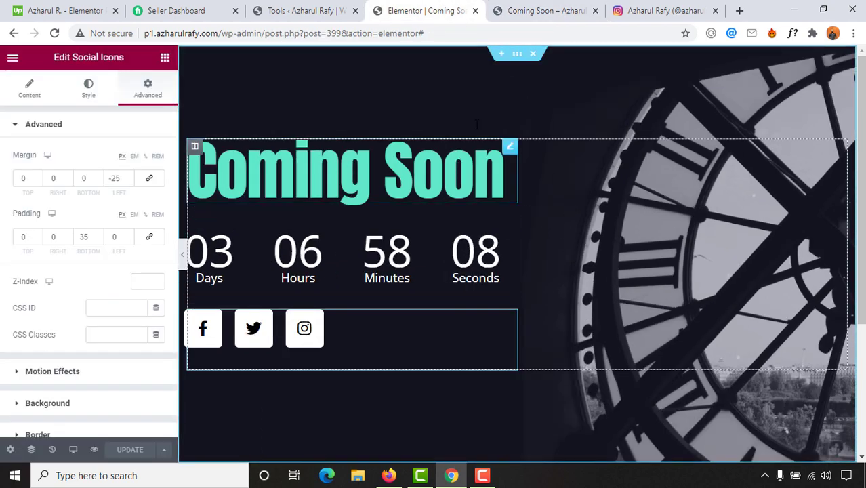
{"action": "left_click", "coordinate": [519, 61]}
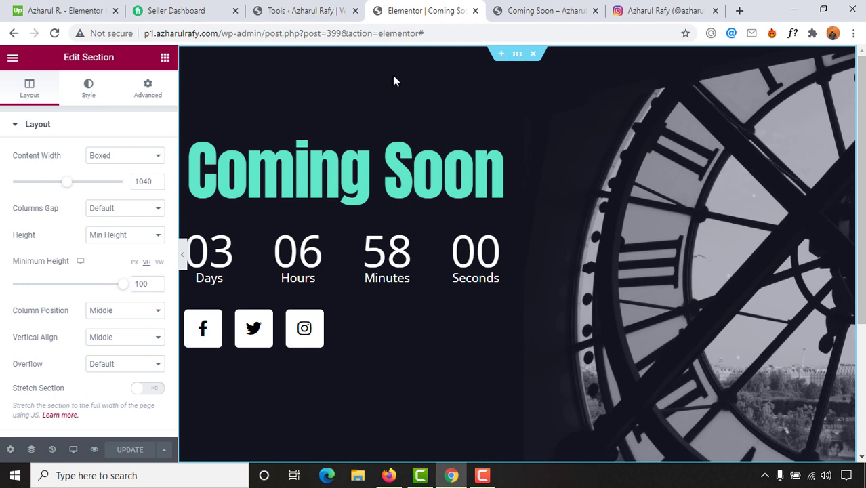
{"action": "left_click", "coordinate": [89, 88]}
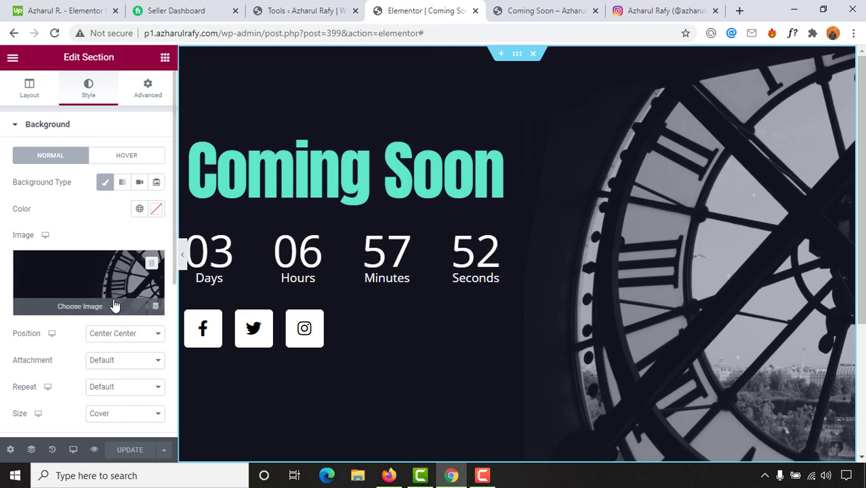
{"action": "left_click", "coordinate": [93, 312]}
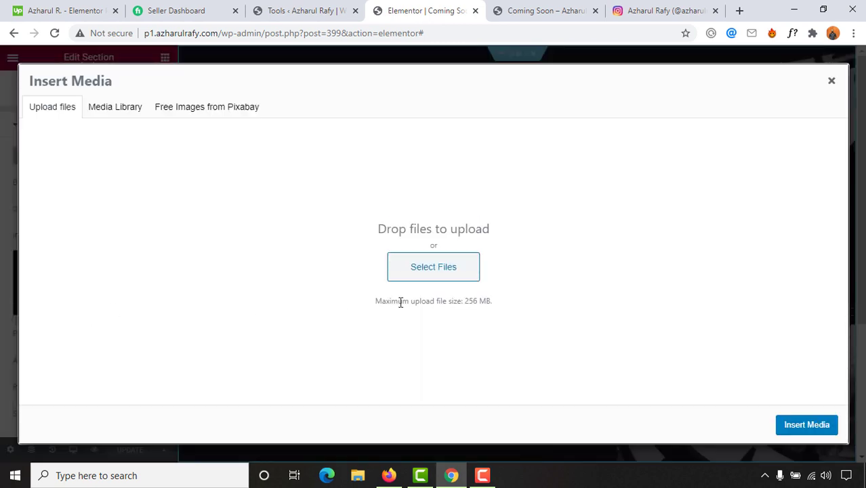
{"action": "left_click", "coordinate": [120, 108]}
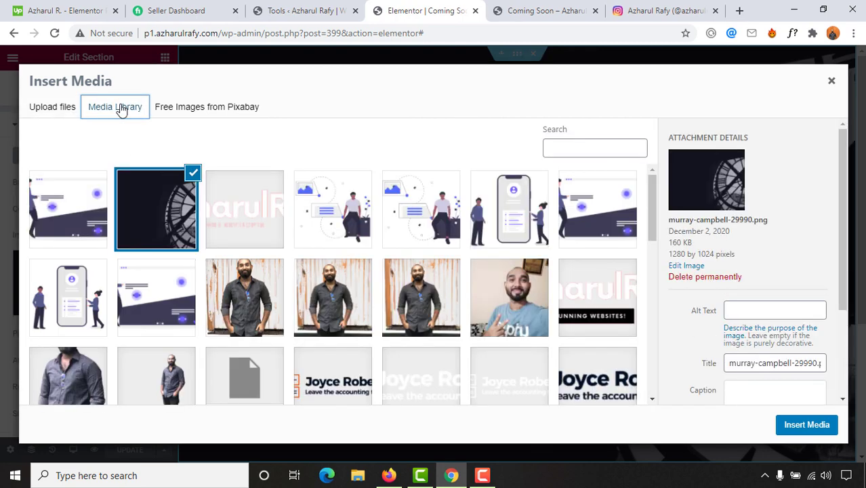
{"action": "left_click", "coordinate": [76, 109]}
{"action": "left_click", "coordinate": [103, 111]}
{"action": "scroll", "coordinate": [232, 337], "scroll_direction": "down", "scroll_amount": 1}
{"action": "left_click", "coordinate": [161, 337]}
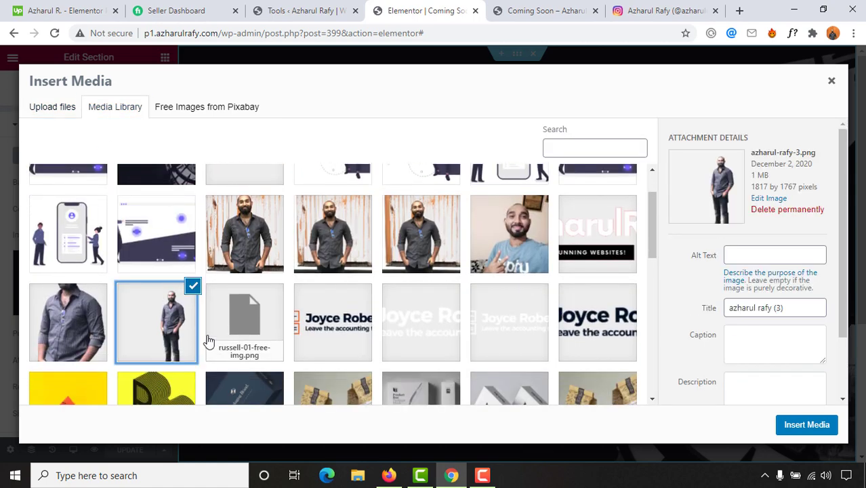
{"action": "left_click", "coordinate": [800, 424]}
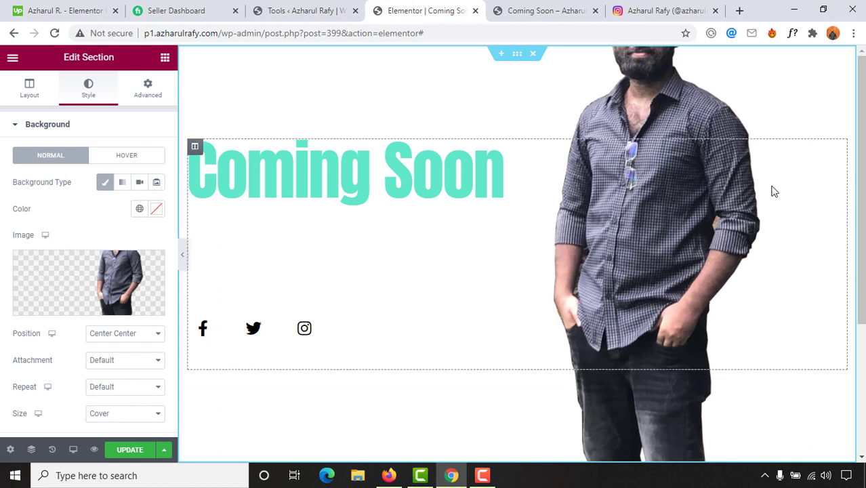
Set the section background image's position to Top Center and its attachment to Fixed
{"action": "left_click", "coordinate": [120, 337]}
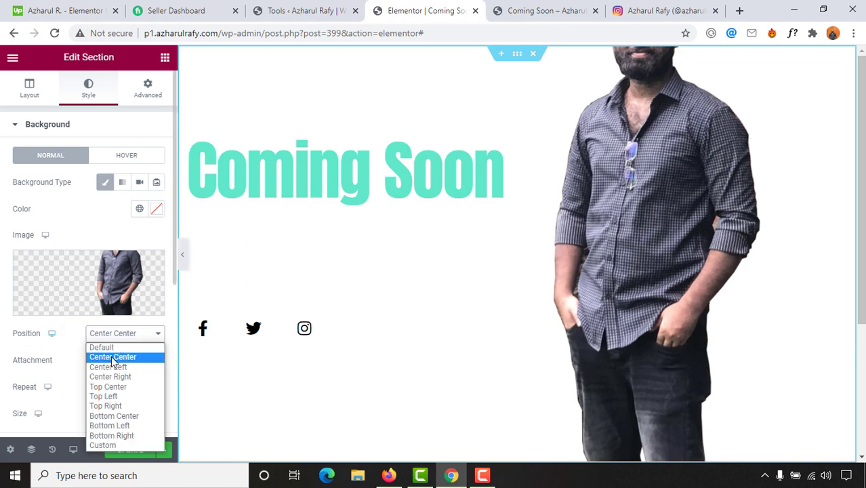
{"action": "left_click", "coordinate": [119, 387]}
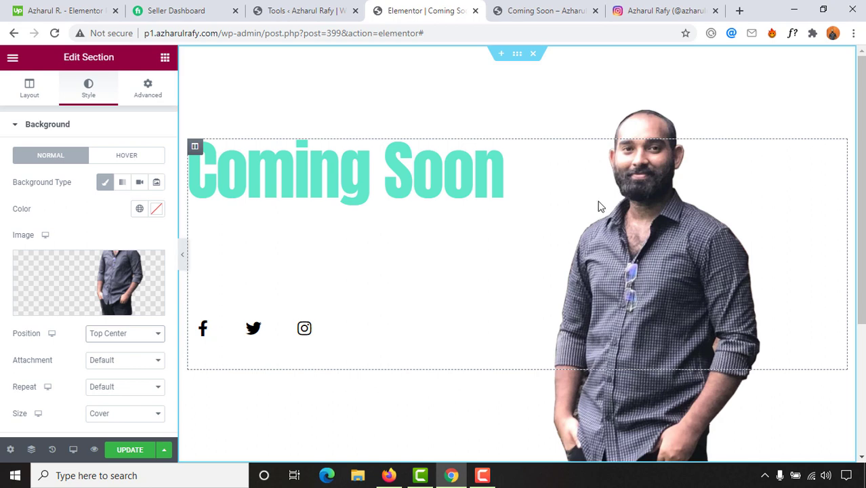
{"action": "scroll", "coordinate": [18, 375], "scroll_direction": "down", "scroll_amount": 1}
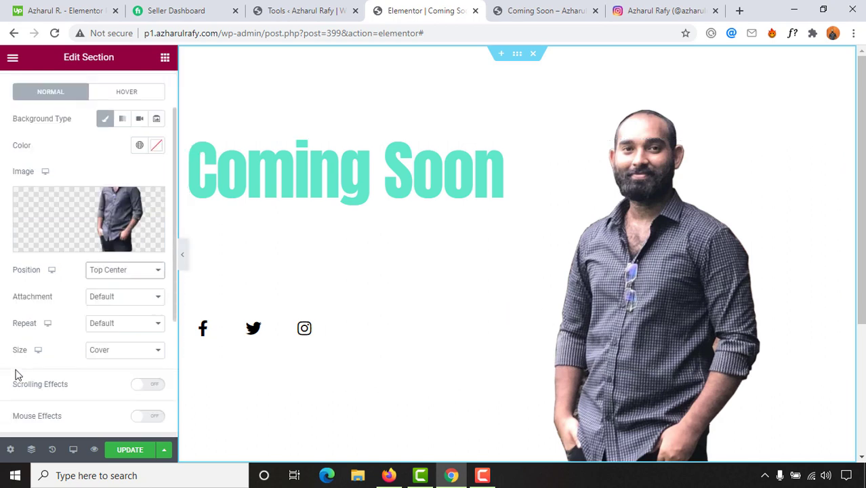
{"action": "left_click", "coordinate": [128, 297]}
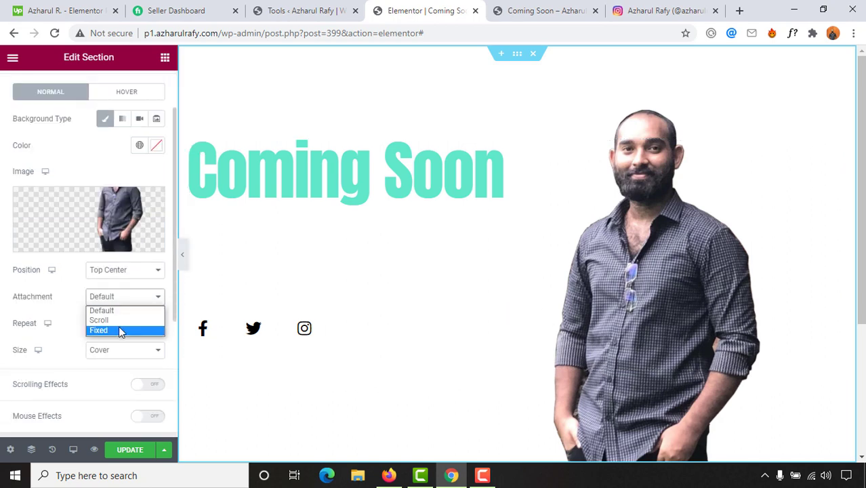
{"action": "left_click", "coordinate": [118, 332]}
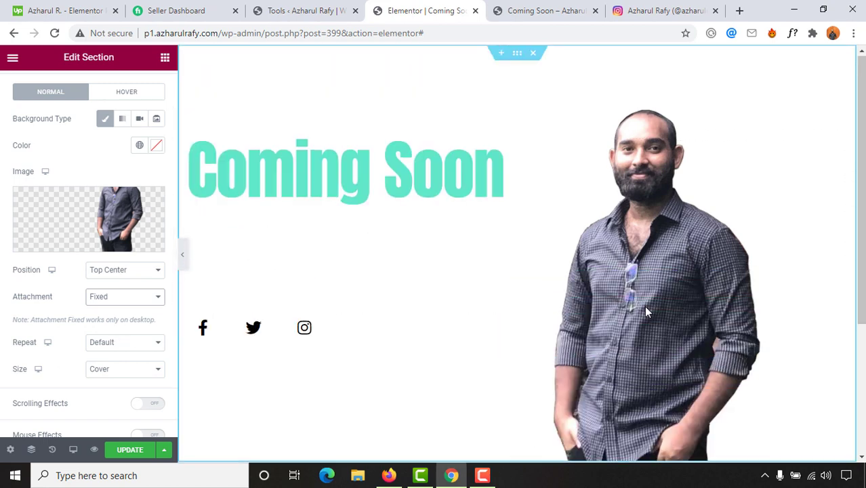
{"action": "scroll", "coordinate": [645, 306], "scroll_direction": "down", "scroll_amount": 3}
{"action": "scroll", "coordinate": [645, 307], "scroll_direction": "up", "scroll_amount": 3}
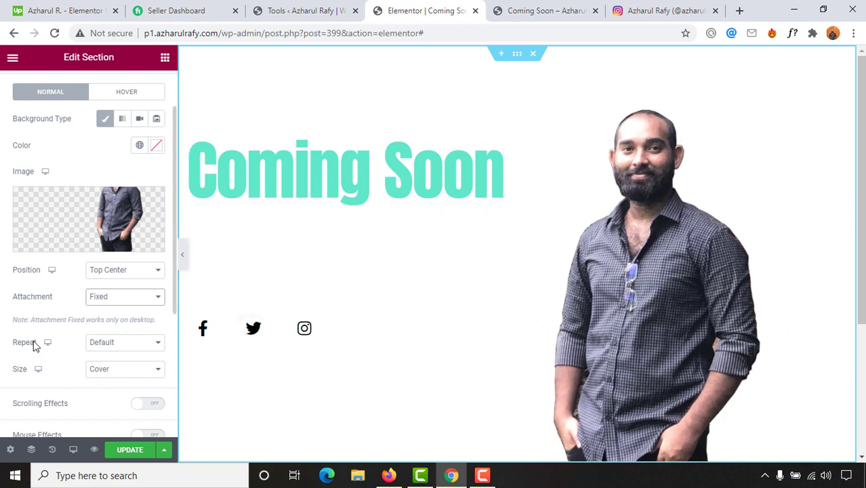
{"action": "left_click", "coordinate": [107, 301]}
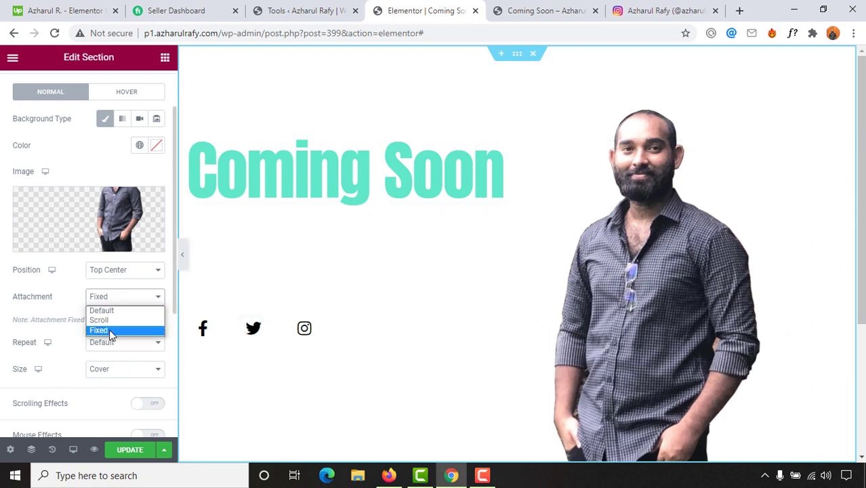
{"action": "left_click", "coordinate": [108, 330]}
Set the background image's repeat to No-repeat and its size to Cover, and update the template
{"action": "left_click", "coordinate": [104, 349]}
{"action": "left_click", "coordinate": [110, 365]}
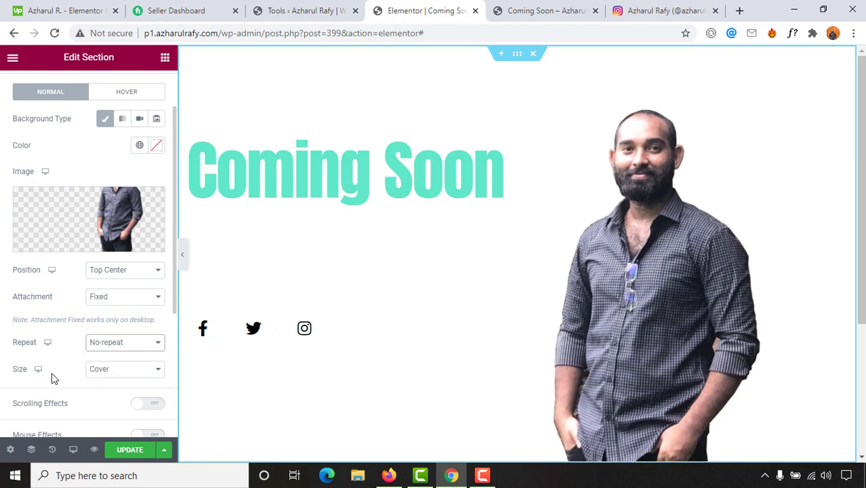
{"action": "left_click", "coordinate": [125, 375]}
{"action": "left_click", "coordinate": [111, 405]}
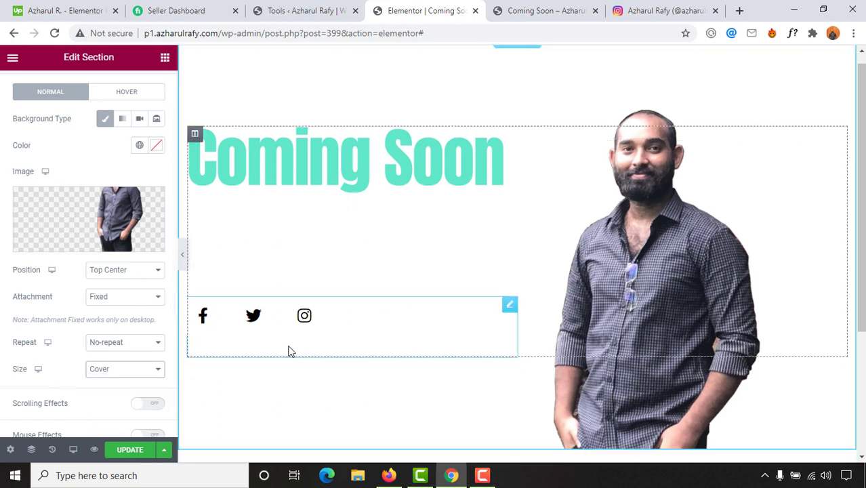
{"action": "scroll", "coordinate": [290, 351], "scroll_direction": "down", "scroll_amount": 3}
{"action": "left_click", "coordinate": [123, 450]}
{"action": "scroll", "coordinate": [447, 326], "scroll_direction": "up", "scroll_amount": 3}
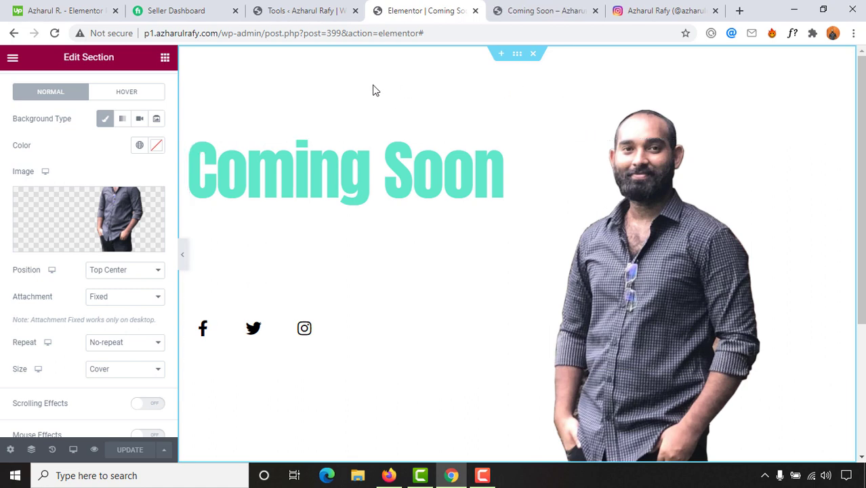
Set the section's background color to the near-black #181414 behind the photo
{"action": "left_click", "coordinate": [156, 146]}
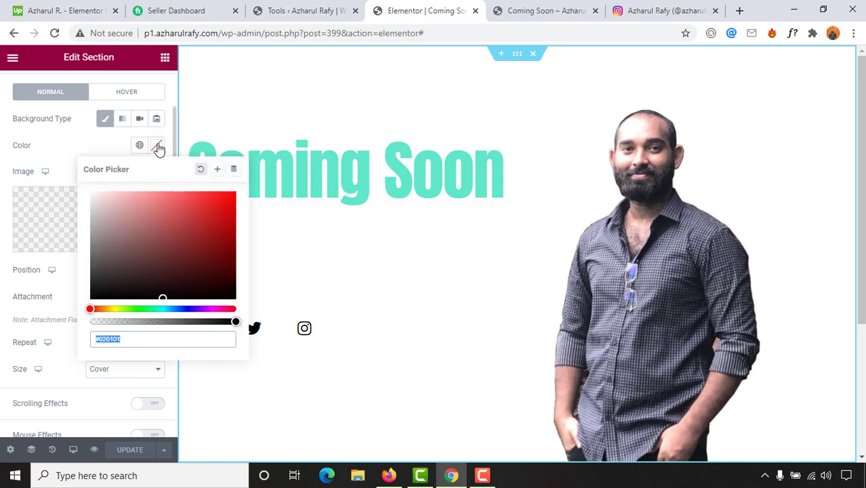
{"action": "left_click", "coordinate": [102, 144]}
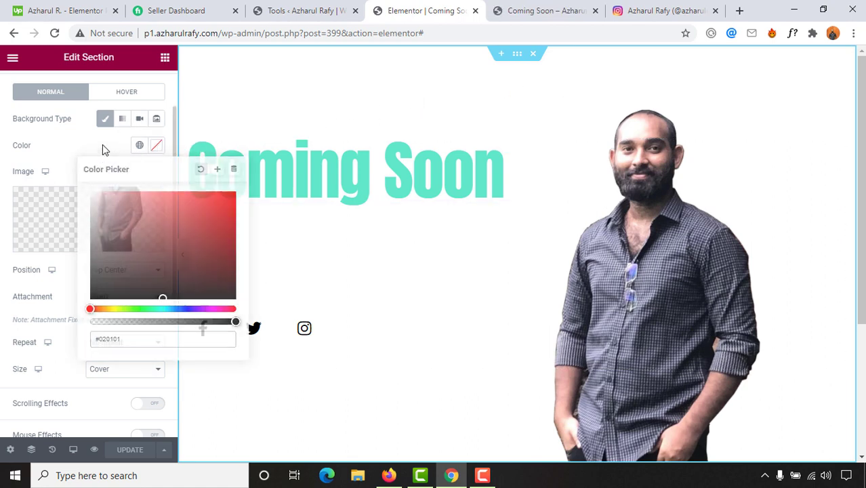
{"action": "left_click", "coordinate": [157, 149]}
{"action": "left_click_drag", "start_coordinate": [120, 257], "coordinate": [113, 291]}
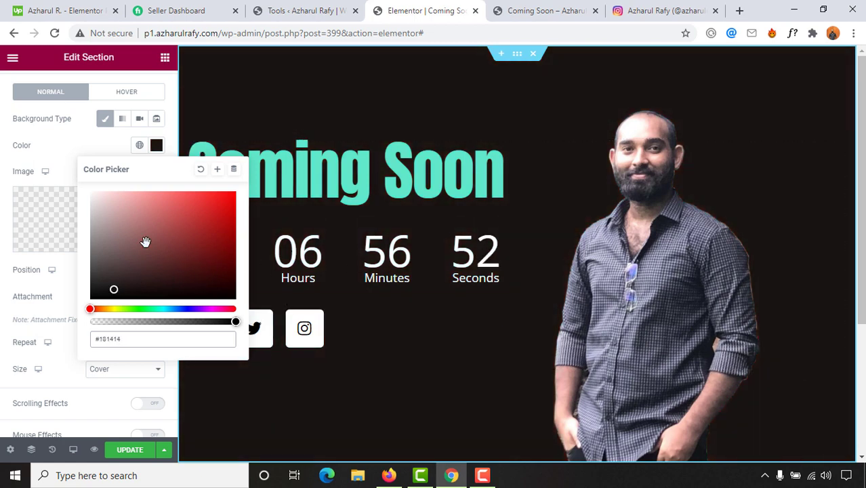
Update the template with the new background color and preview the page at full width without the editing panel
{"action": "scroll", "coordinate": [168, 103], "scroll_direction": "up", "scroll_amount": 1}
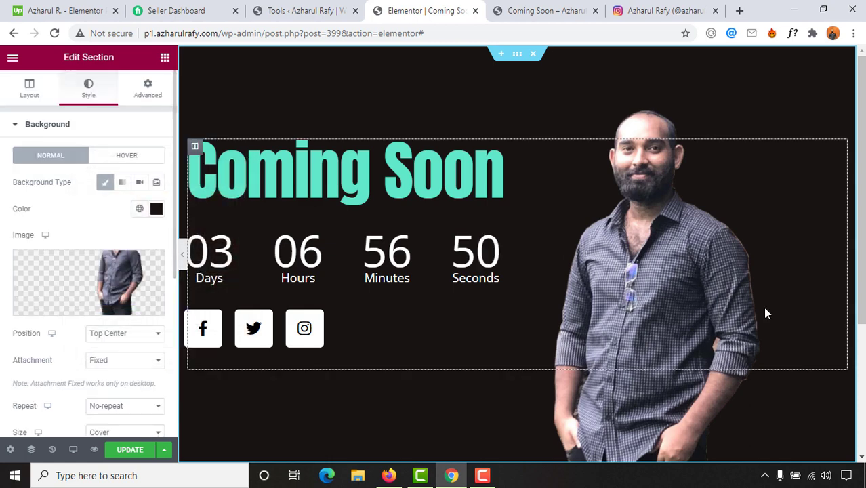
{"action": "scroll", "coordinate": [775, 282], "scroll_direction": "down", "scroll_amount": 3}
{"action": "scroll", "coordinate": [777, 285], "scroll_direction": "up", "scroll_amount": 3}
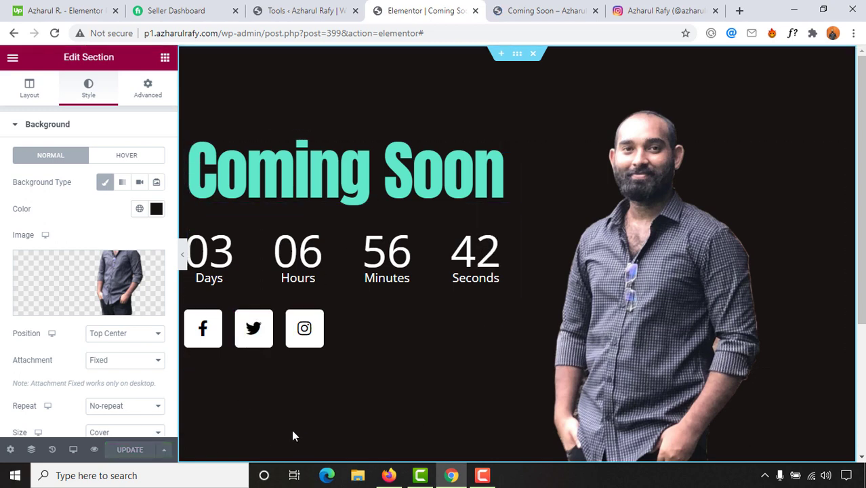
{"action": "left_click", "coordinate": [184, 258]}
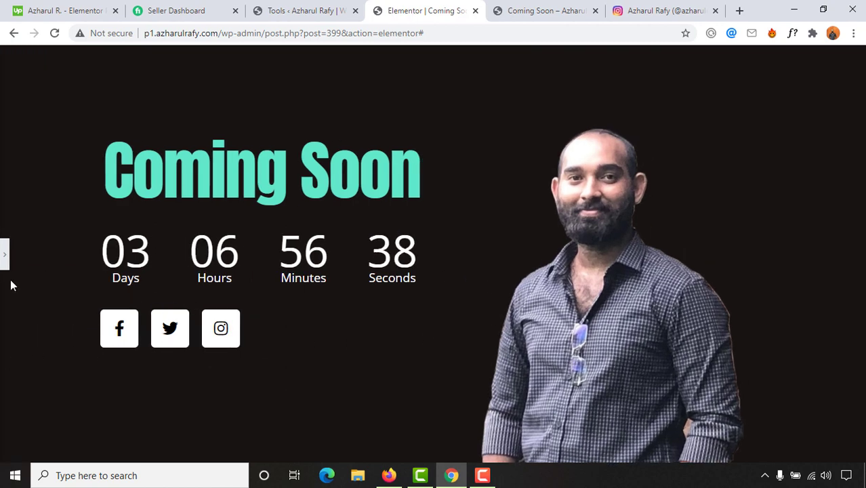
{"action": "left_click", "coordinate": [3, 257]}
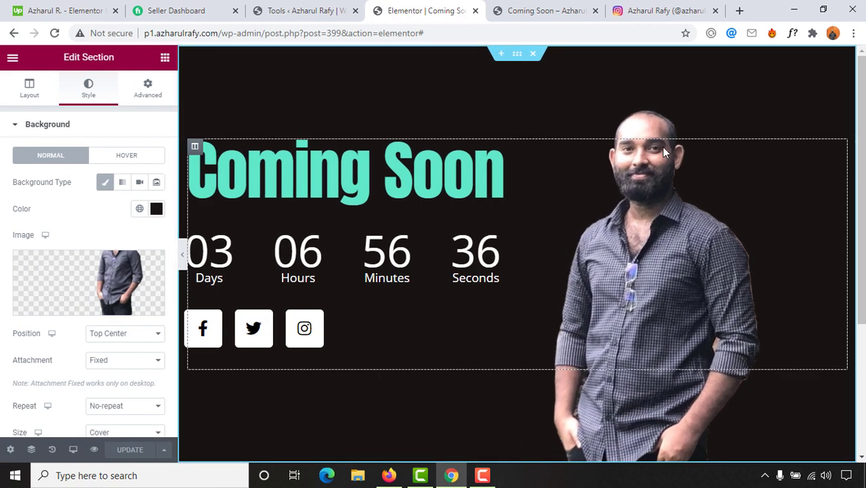
Switch the section background image's position to Custom with a Y position of -55 px, and preview the page at full width
{"action": "scroll", "coordinate": [75, 366], "scroll_direction": "down", "scroll_amount": 1}
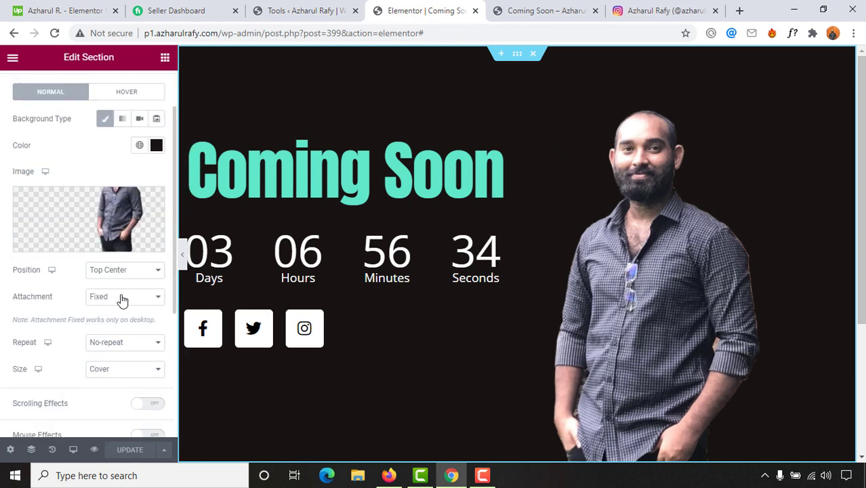
{"action": "left_click", "coordinate": [124, 271]}
{"action": "left_click", "coordinate": [103, 379]}
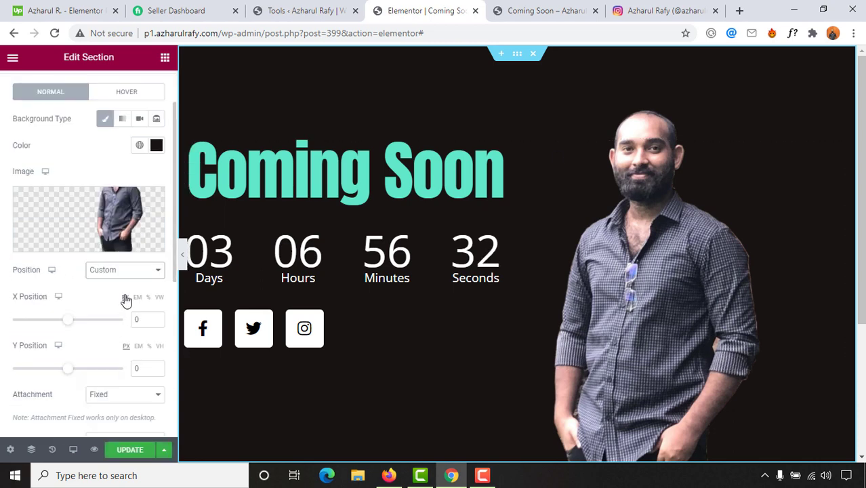
{"action": "left_click_drag", "start_coordinate": [69, 372], "coordinate": [65, 375]}
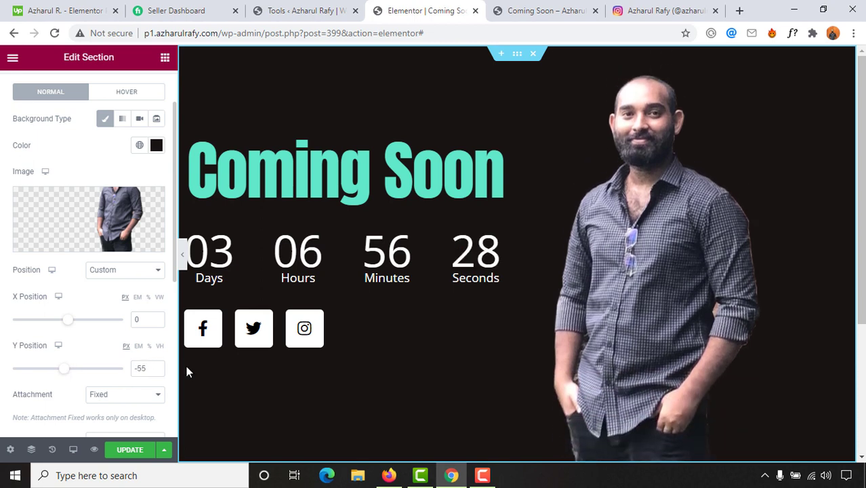
{"action": "left_click", "coordinate": [182, 255]}
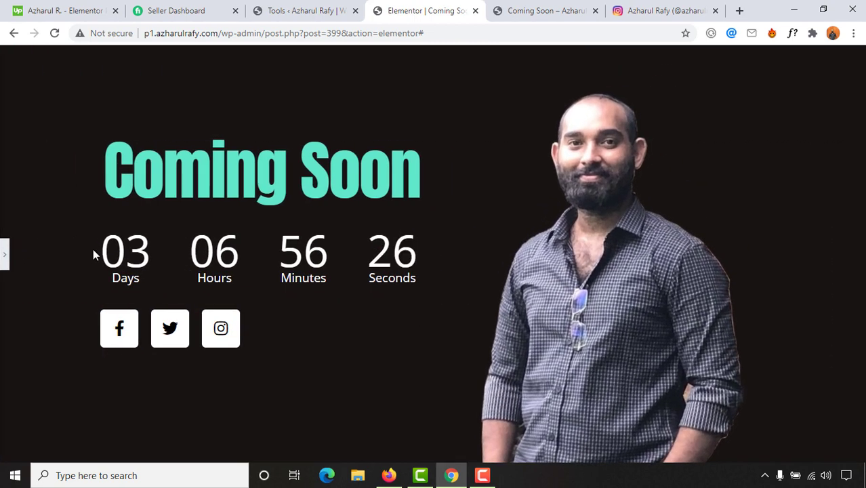
{"action": "left_click", "coordinate": [5, 254]}
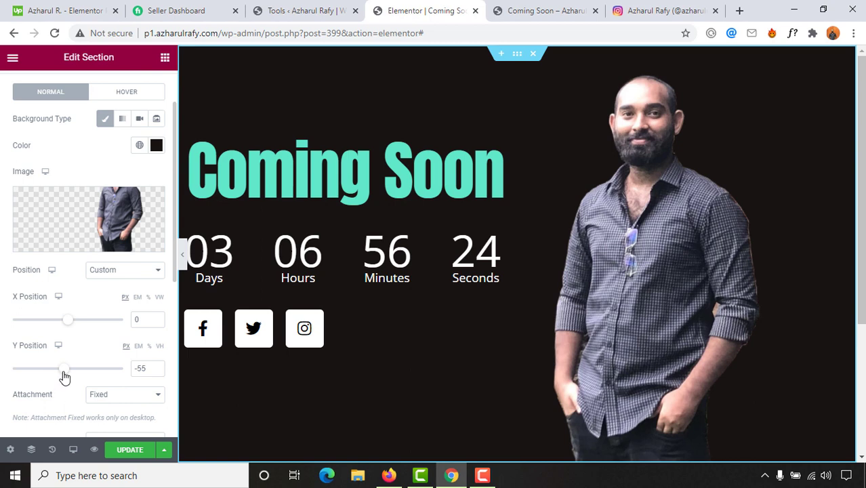
Set the background image's Y position to -73 px, update the template, and preview the page at full width
{"action": "left_click_drag", "start_coordinate": [64, 377], "coordinate": [62, 377]}
{"action": "left_click", "coordinate": [149, 454]}
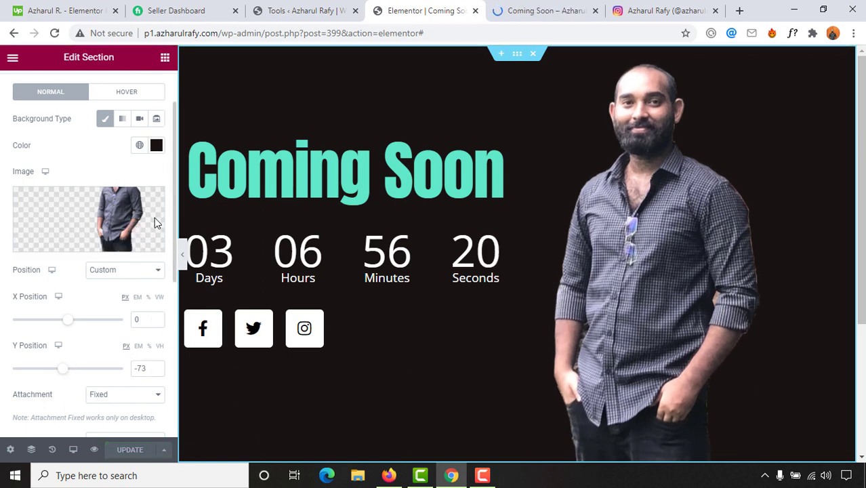
{"action": "left_click", "coordinate": [182, 257]}
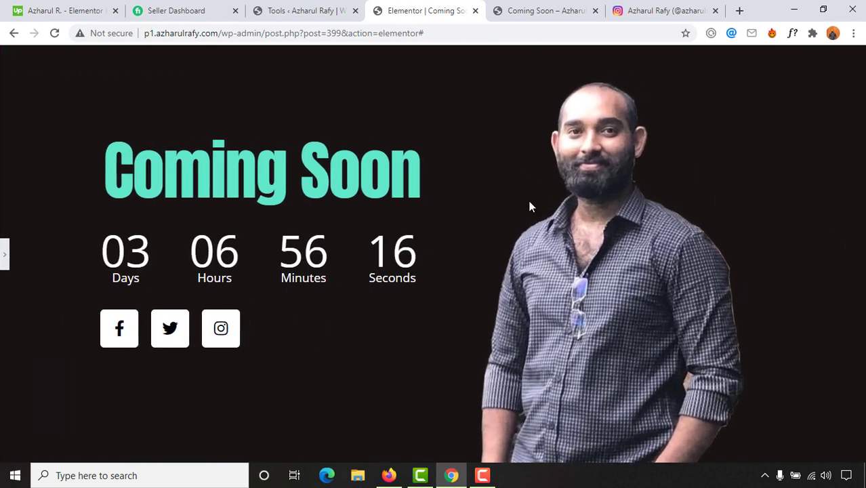
{"action": "left_click", "coordinate": [3, 261]}
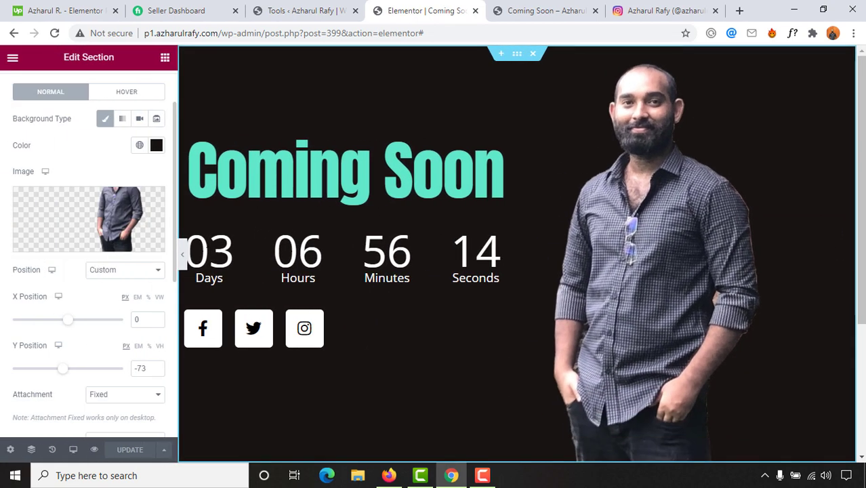
{"action": "left_click", "coordinate": [182, 256]}
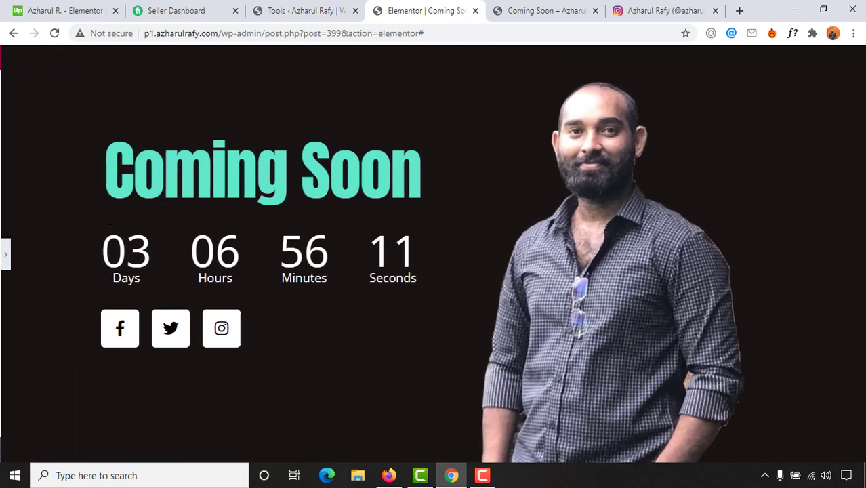
{"action": "left_click", "coordinate": [3, 257]}
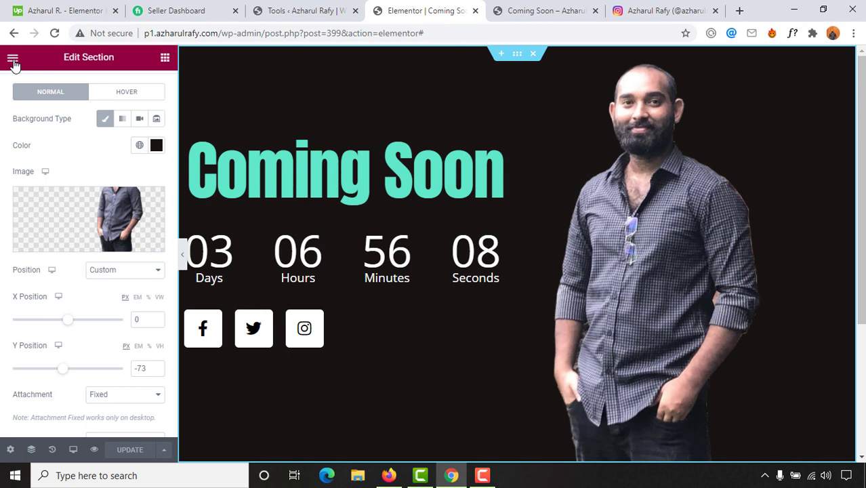
Exit the template editor to the WordPress dashboard and open the Maintenance Mode settings in Elementor's Tools
{"action": "left_click", "coordinate": [13, 61]}
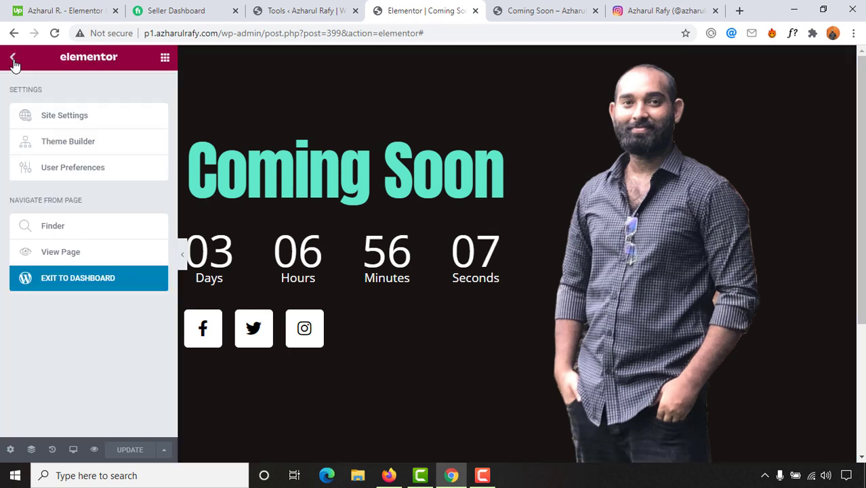
{"action": "left_click", "coordinate": [75, 281]}
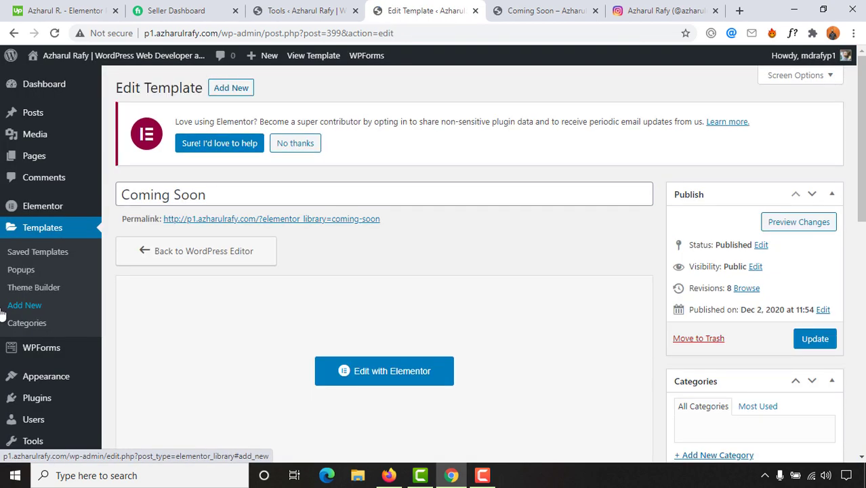
{"action": "mouse_move", "coordinate": [46, 212]}
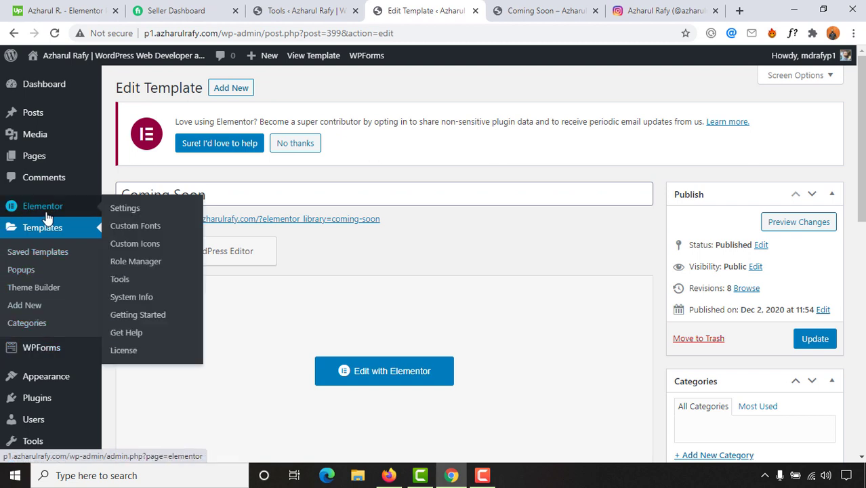
{"action": "left_click", "coordinate": [125, 286]}
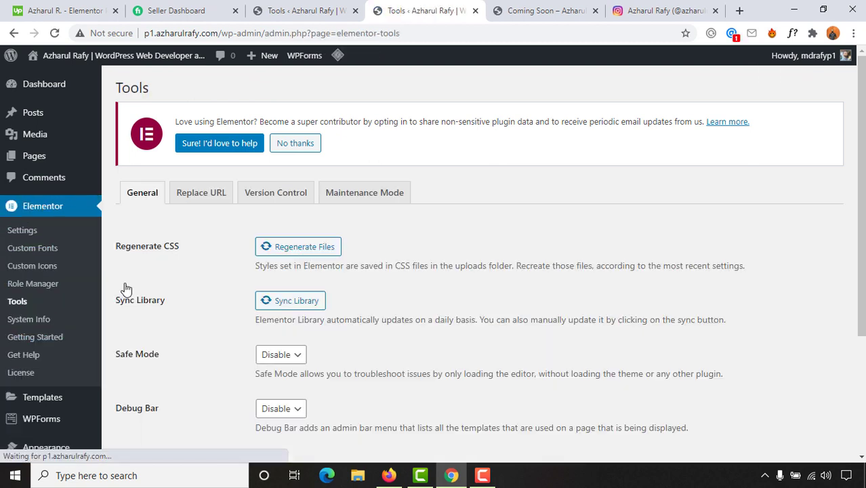
{"action": "left_click", "coordinate": [371, 199]}
{"action": "scroll", "coordinate": [306, 217], "scroll_direction": "down", "scroll_amount": 1}
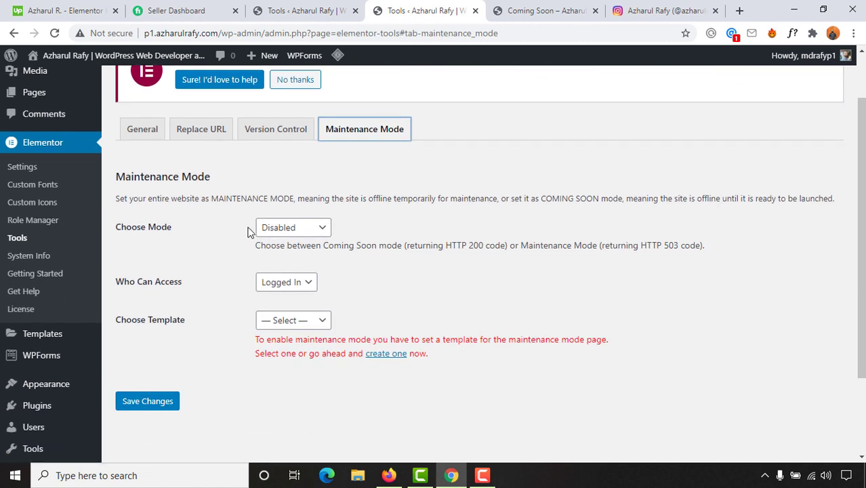
Set the maintenance mode to Coming Soon with Logged In access and the Coming Soon template, and save the changes
{"action": "left_click", "coordinate": [285, 231]}
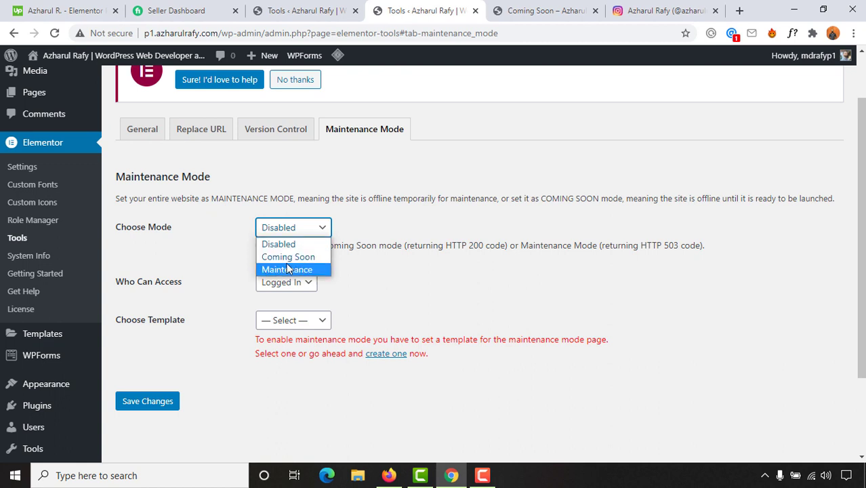
{"action": "left_click", "coordinate": [289, 255]}
{"action": "scroll", "coordinate": [407, 249], "scroll_direction": "down", "scroll_amount": 1}
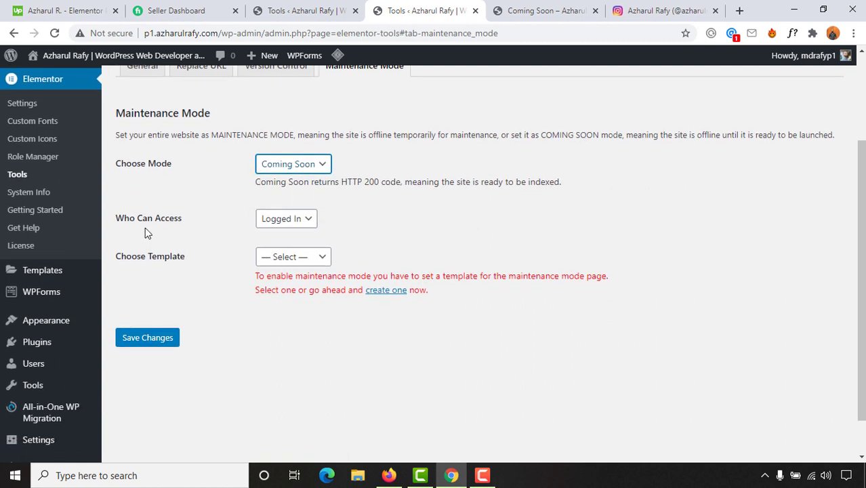
{"action": "left_click", "coordinate": [262, 227]}
{"action": "left_click", "coordinate": [284, 237]}
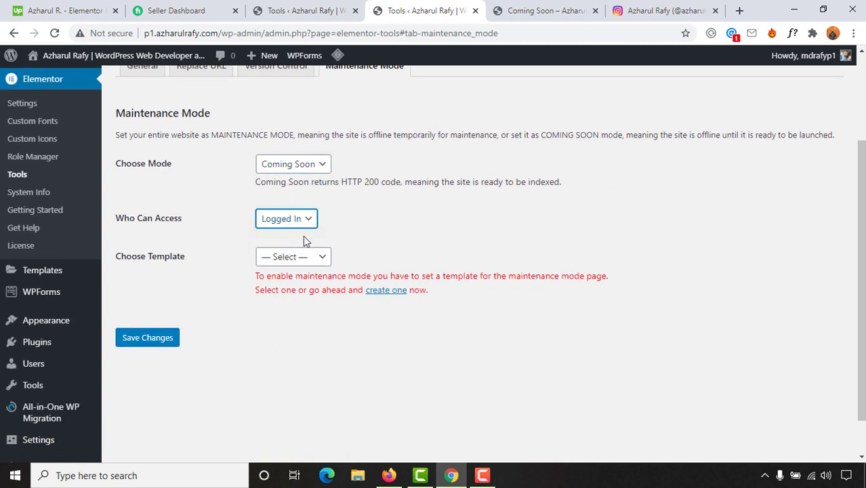
{"action": "left_click", "coordinate": [278, 258]}
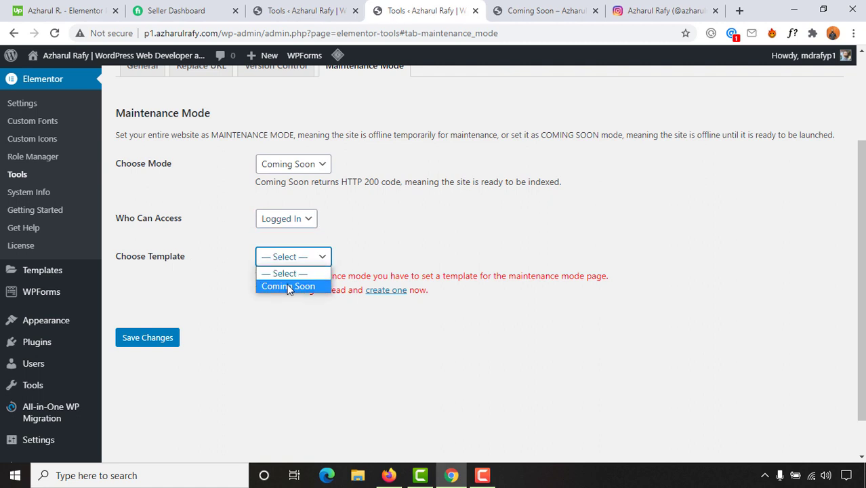
{"action": "left_click", "coordinate": [290, 287]}
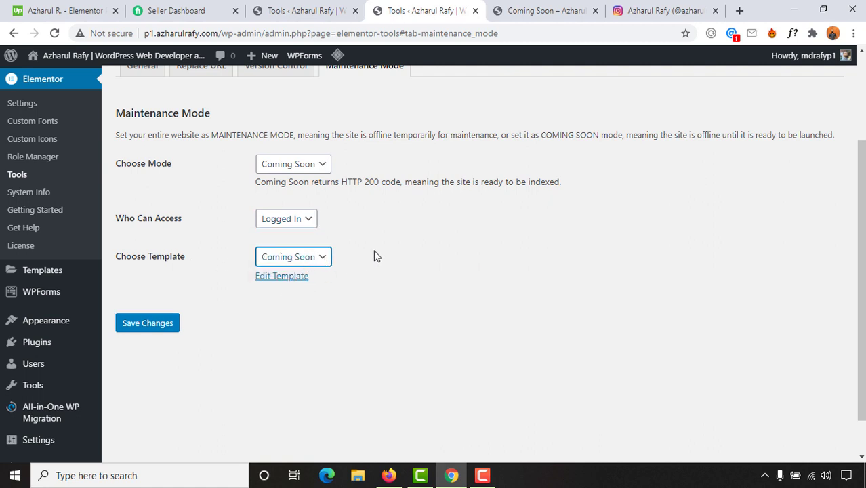
{"action": "left_click", "coordinate": [158, 326]}
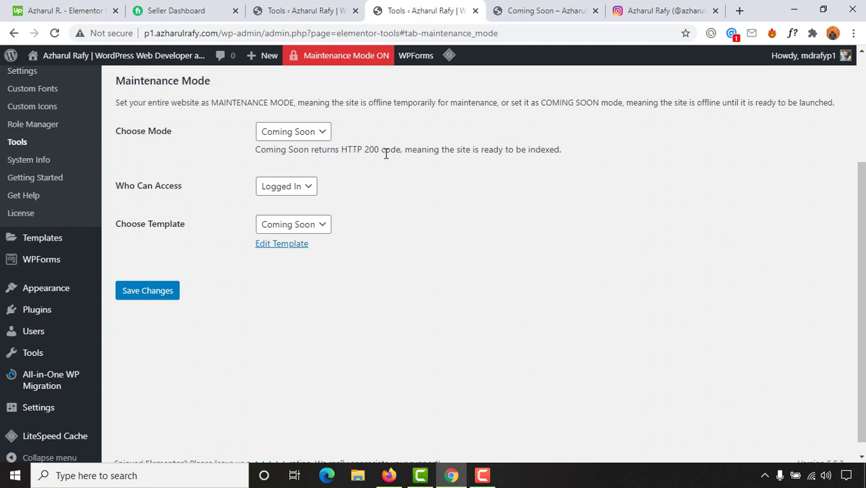
Open the live site in a new browser tab and look through its home page while logged in
{"action": "scroll", "coordinate": [386, 154], "scroll_direction": "up", "scroll_amount": 3}
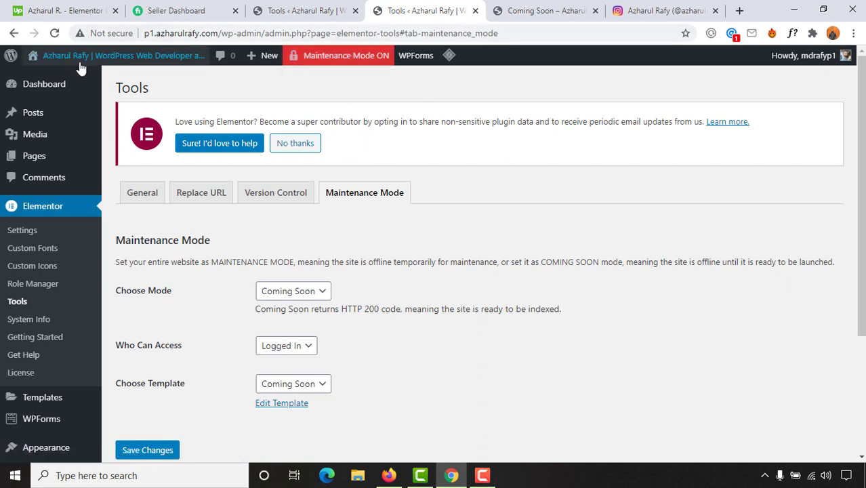
{"action": "mouse_move", "coordinate": [79, 63]}
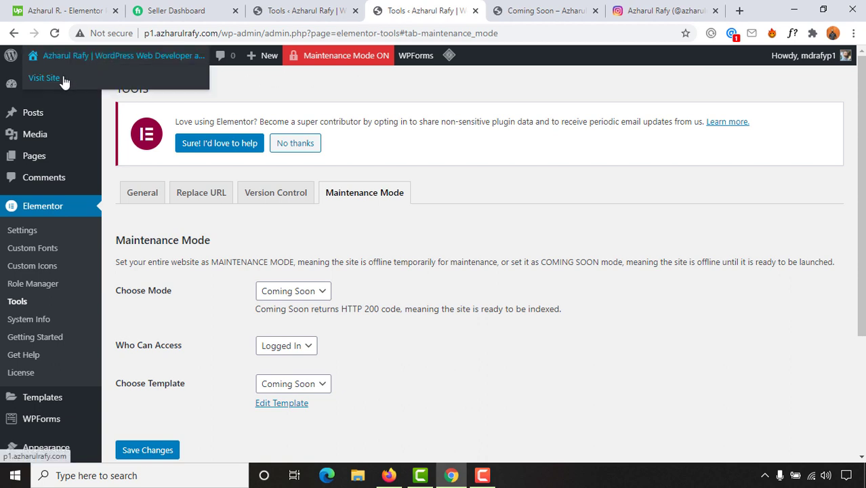
{"action": "right_click", "coordinate": [63, 78]}
{"action": "left_click", "coordinate": [94, 86]}
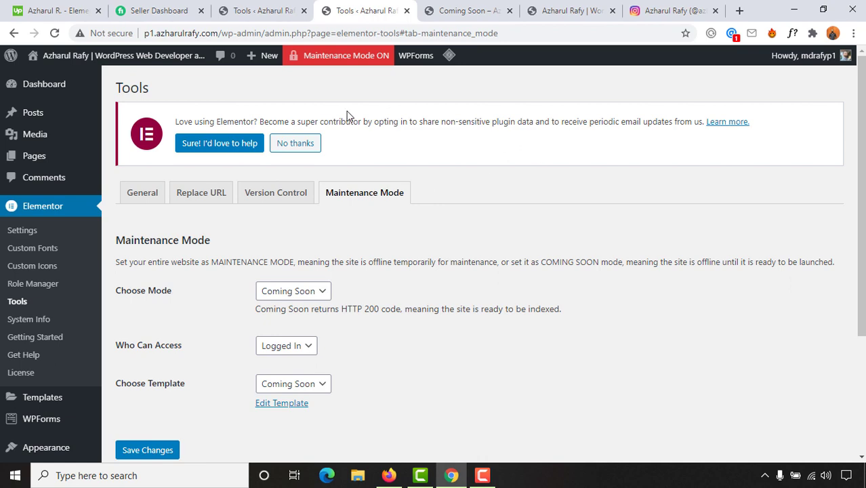
{"action": "left_click", "coordinate": [555, 10]}
{"action": "scroll", "coordinate": [347, 346], "scroll_direction": "down", "scroll_amount": 15}
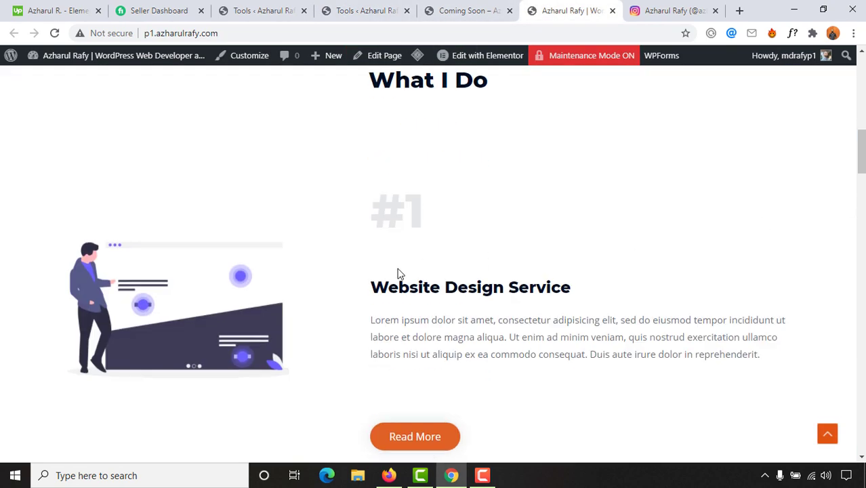
{"action": "scroll", "coordinate": [478, 304], "scroll_direction": "up", "scroll_amount": 20}
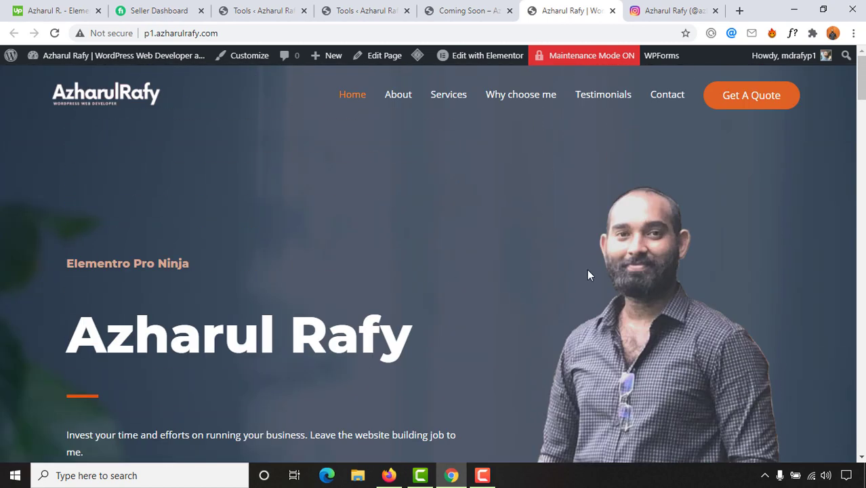
Switch to Firefox and open the site's home page in a new tab to check what logged-out visitors get
{"action": "left_click", "coordinate": [388, 475]}
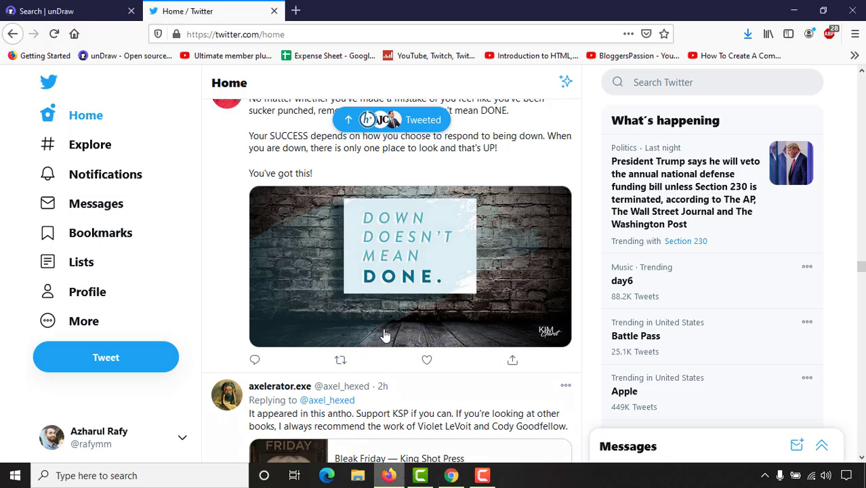
{"action": "left_click", "coordinate": [296, 10]}
{"action": "left_click", "coordinate": [360, 40]}
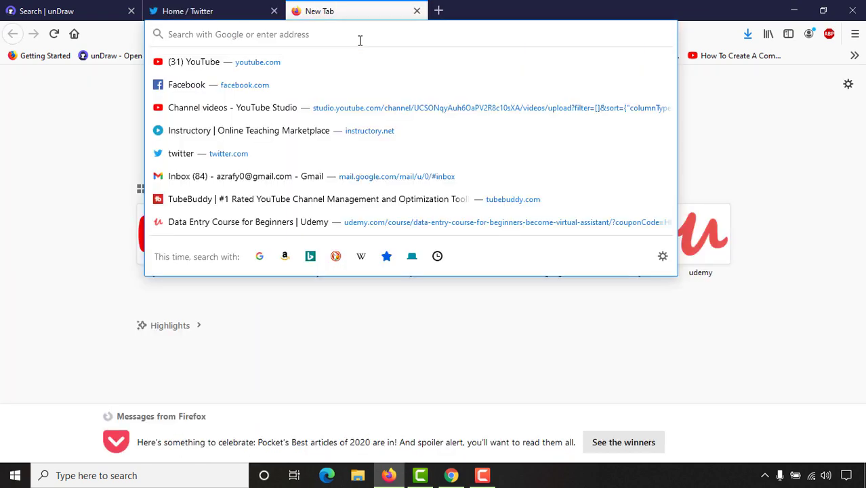
{"action": "type", "text": "http://p1.azharulrafy.com/"}
{"action": "key", "text": "Return"}
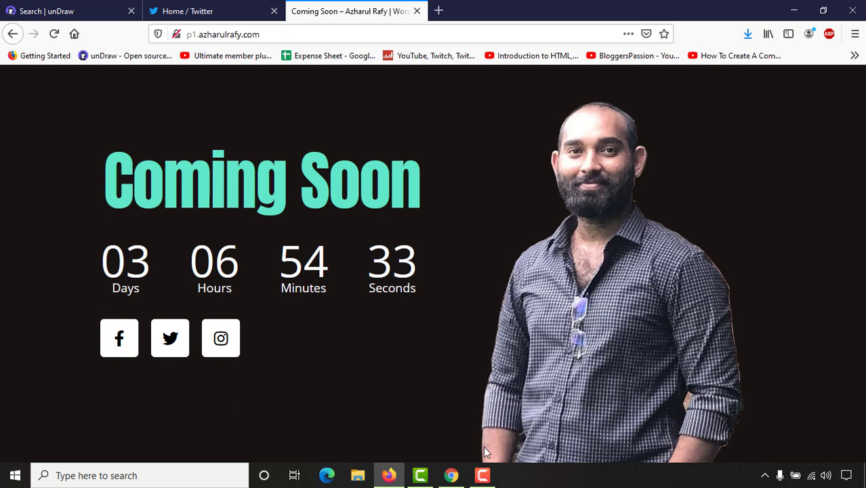
Return to Chrome and open the WordPress dashboard from the live site's home page
{"action": "left_click", "coordinate": [451, 476]}
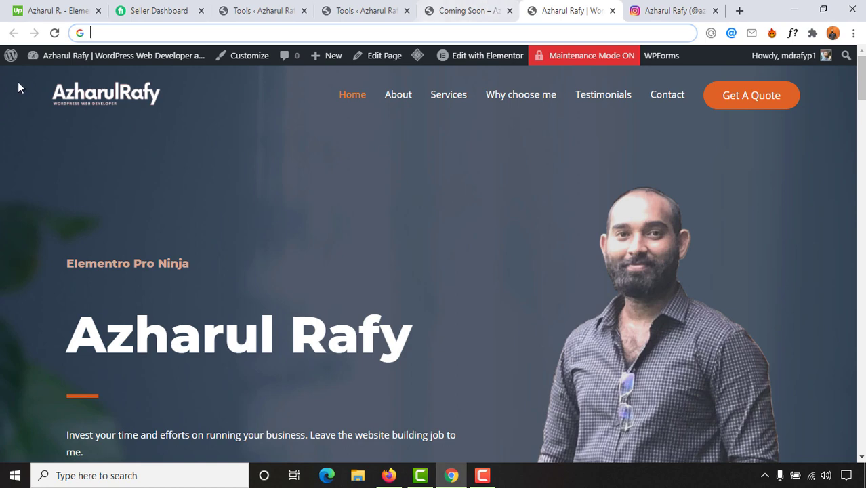
{"action": "mouse_move", "coordinate": [61, 56]}
{"action": "left_click", "coordinate": [55, 79]}
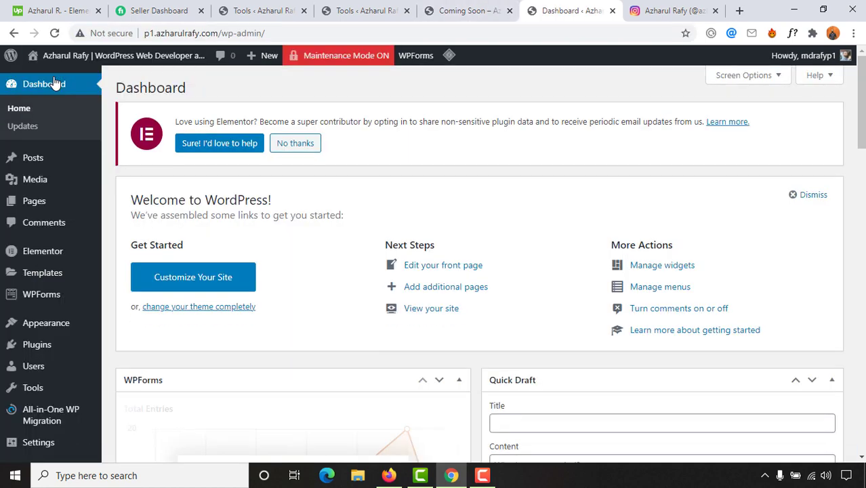
Open the Maintenance Mode settings in Elementor's tools, set the mode to Disabled, and save the changes
{"action": "mouse_move", "coordinate": [20, 253]}
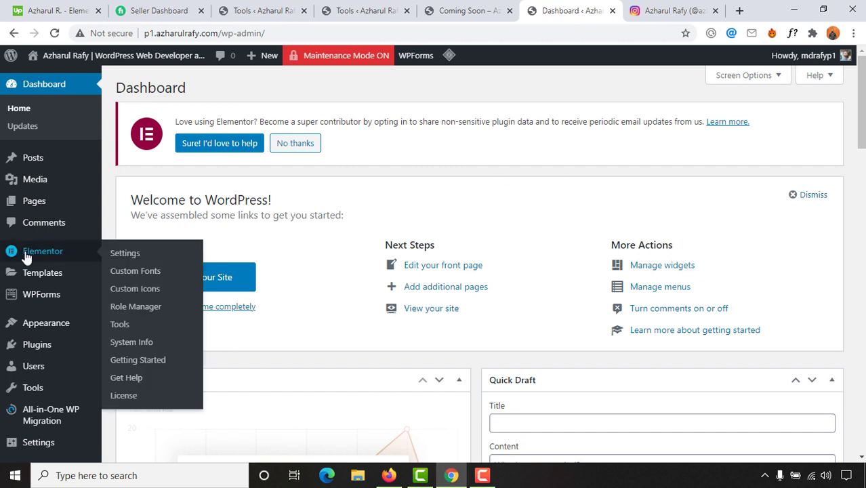
{"action": "left_click", "coordinate": [129, 330]}
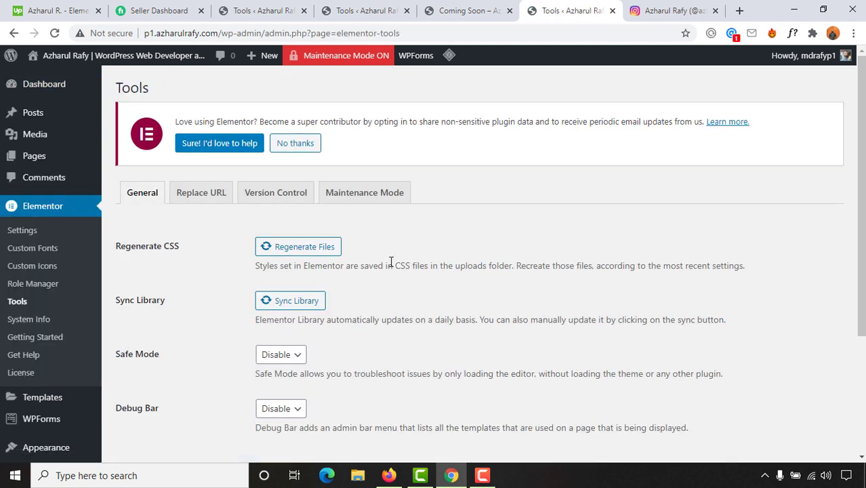
{"action": "left_click", "coordinate": [365, 196]}
{"action": "left_click", "coordinate": [318, 292]}
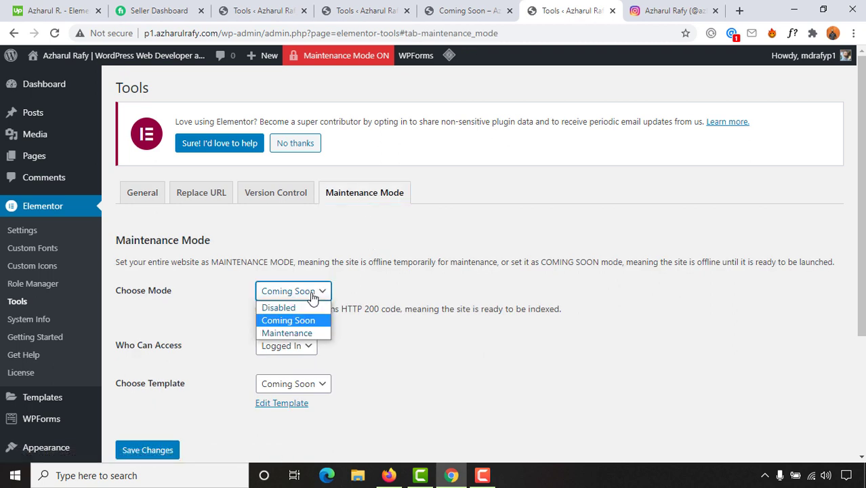
{"action": "left_click", "coordinate": [295, 303]}
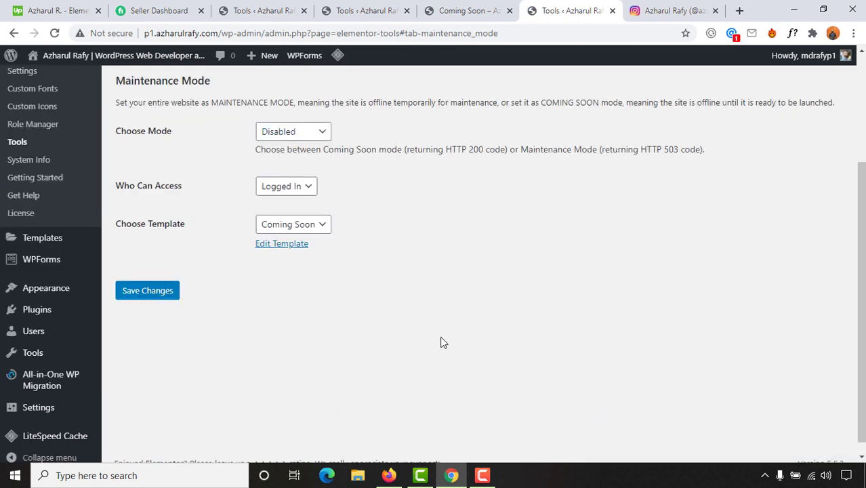
Select the site's domain in the address of the Elementor tools page
{"action": "scroll", "coordinate": [441, 343], "scroll_direction": "up", "scroll_amount": 3}
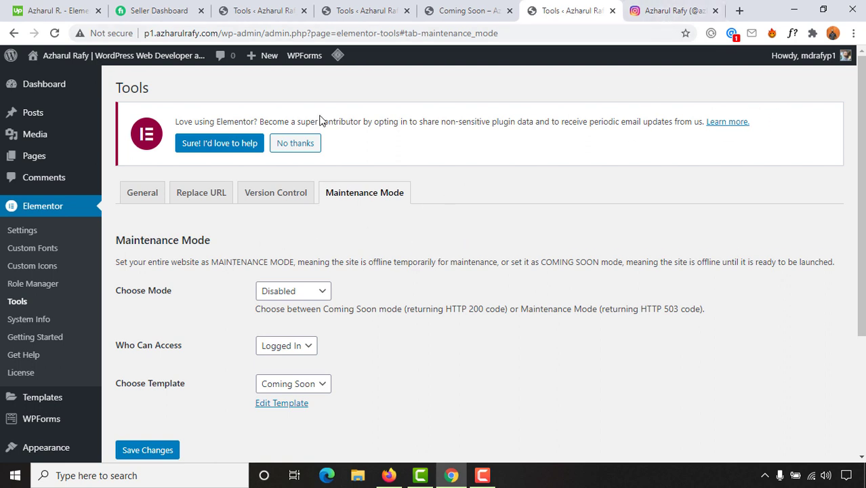
{"action": "left_click_drag", "start_coordinate": [221, 32], "coordinate": [136, 32]}
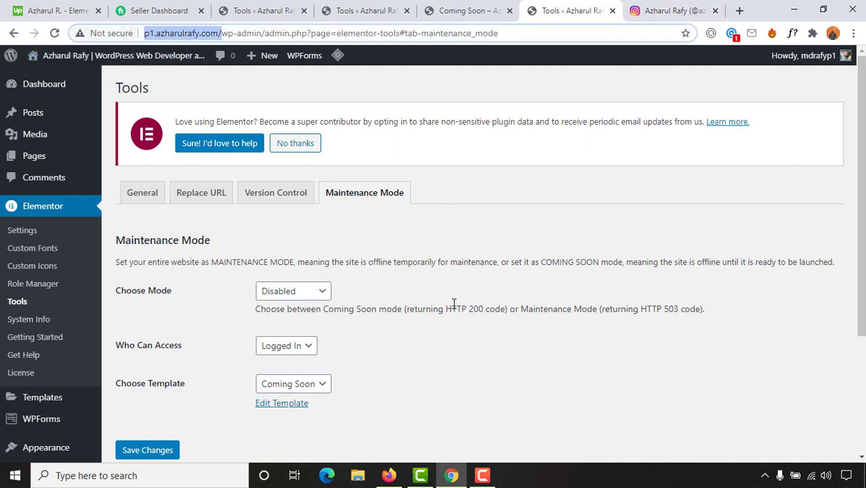